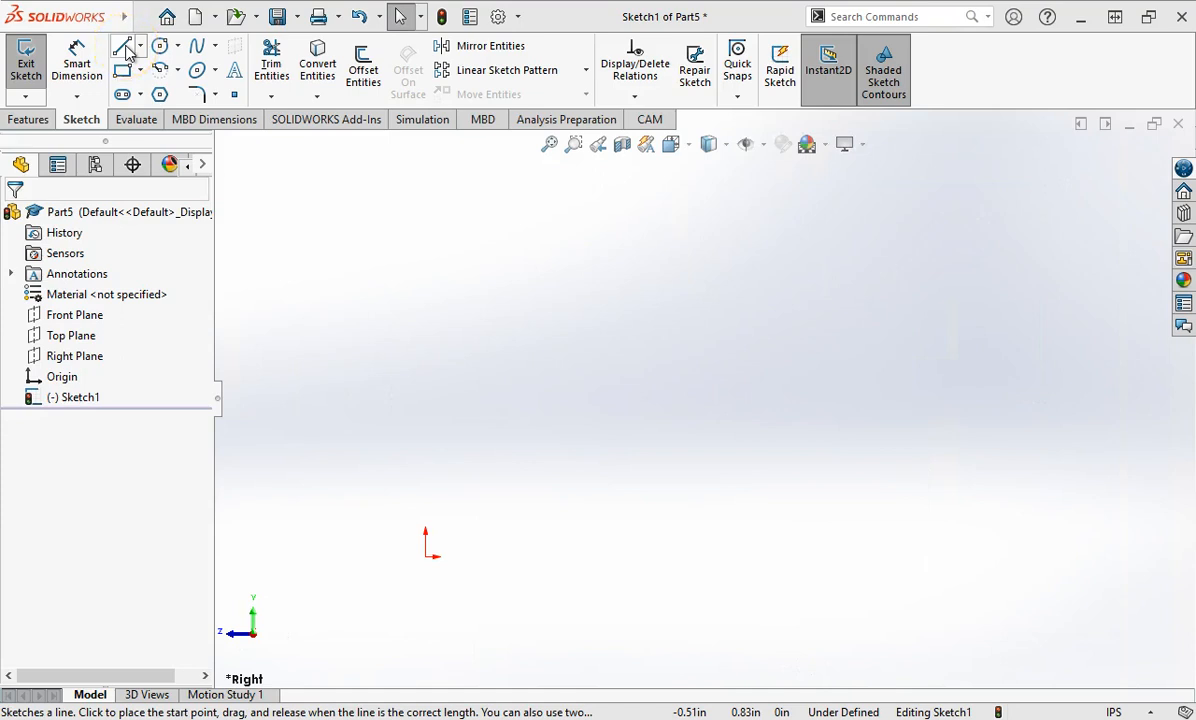
Sketch a closed right triangle from the origin with a horizontal base, a vertical side and a sloped line about 1.21 in long.
{"action": "left_click", "coordinate": [123, 48]}
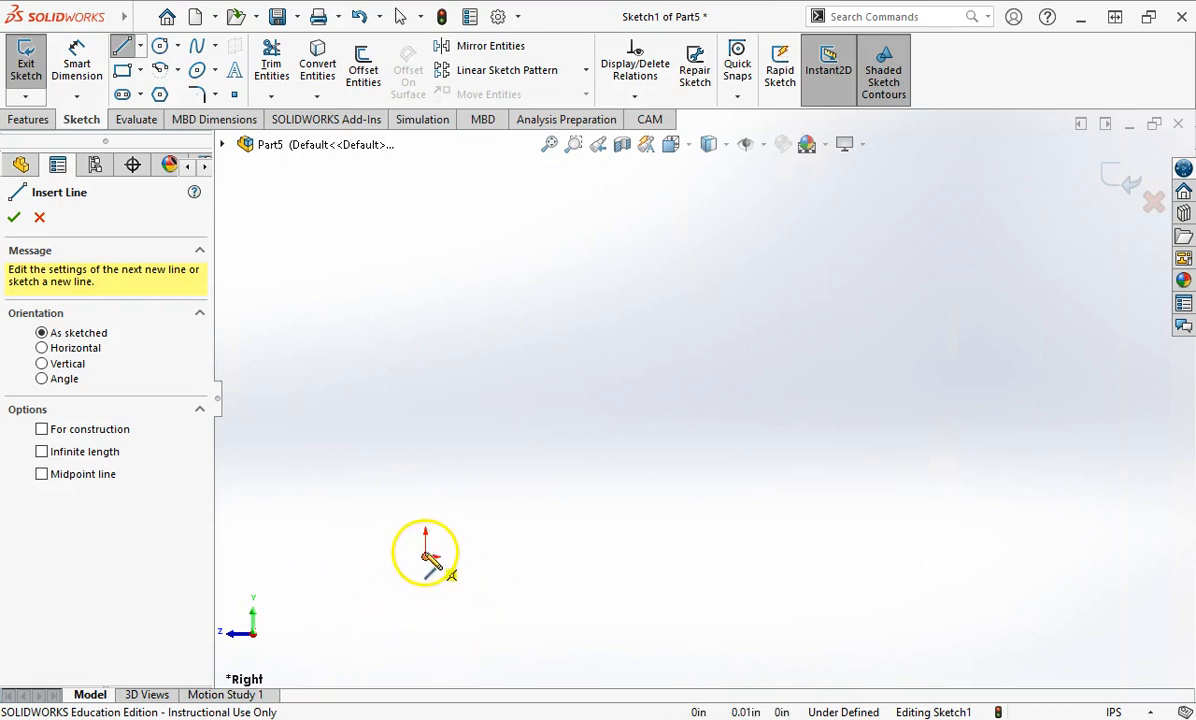
{"action": "mouse_move", "coordinate": [426, 557]}
{"action": "left_mouse_down"}
{"action": "mouse_move", "coordinate": [452, 576]}
{"action": "mouse_move", "coordinate": [681, 641]}
{"action": "mouse_move", "coordinate": [790, 400]}
{"action": "mouse_move", "coordinate": [440, 350]}
{"action": "mouse_move", "coordinate": [427, 592]}
{"action": "mouse_move", "coordinate": [819, 556]}
{"action": "left_mouse_up"}
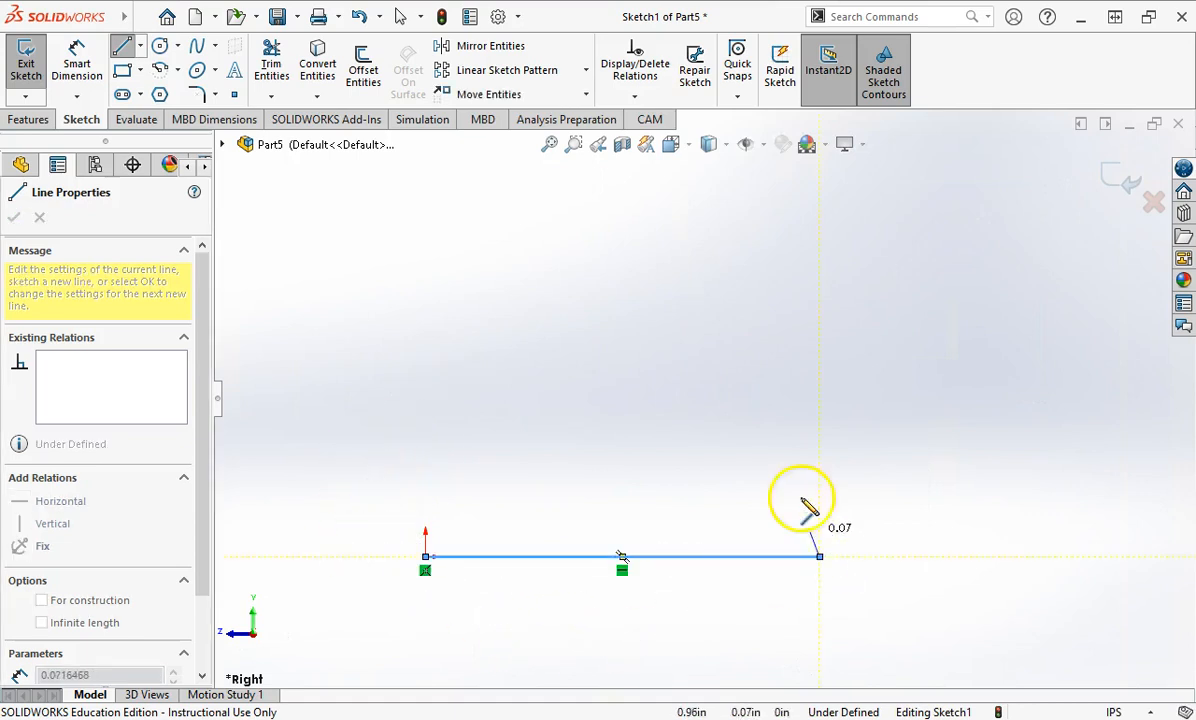
{"action": "left_click", "coordinate": [819, 275]}
{"action": "left_click_drag", "start_coordinate": [424, 557], "coordinate": [426, 557]}
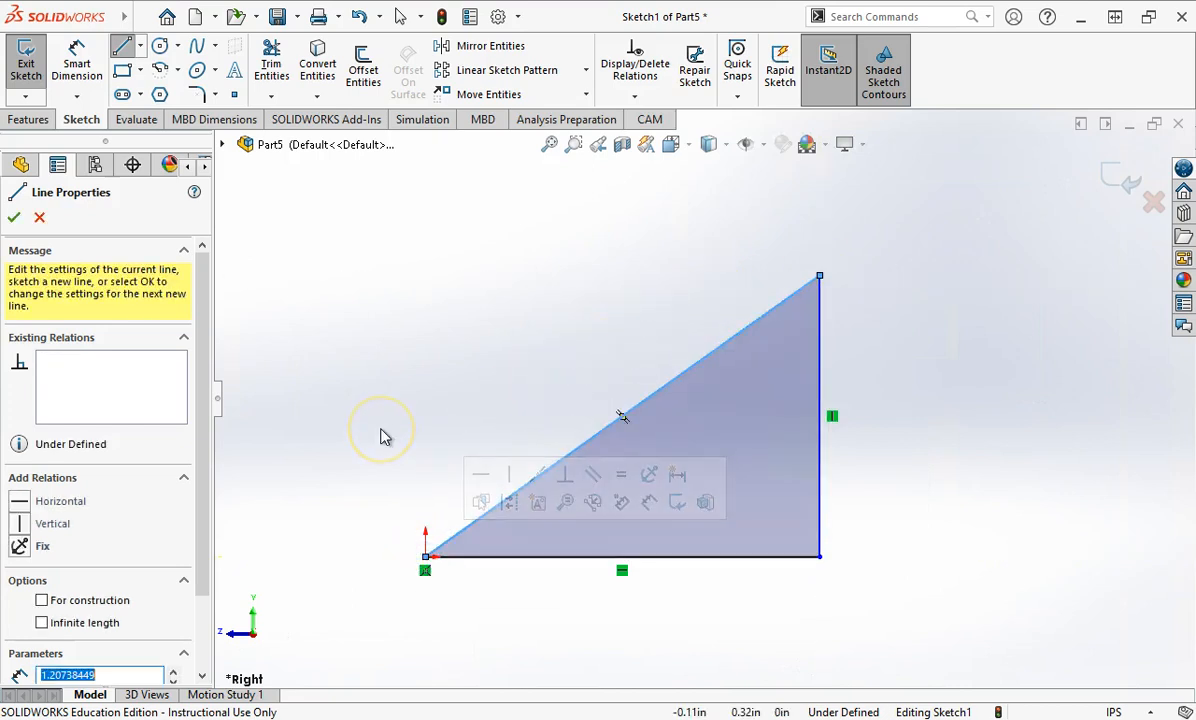
{"action": "key", "text": "Escape"}
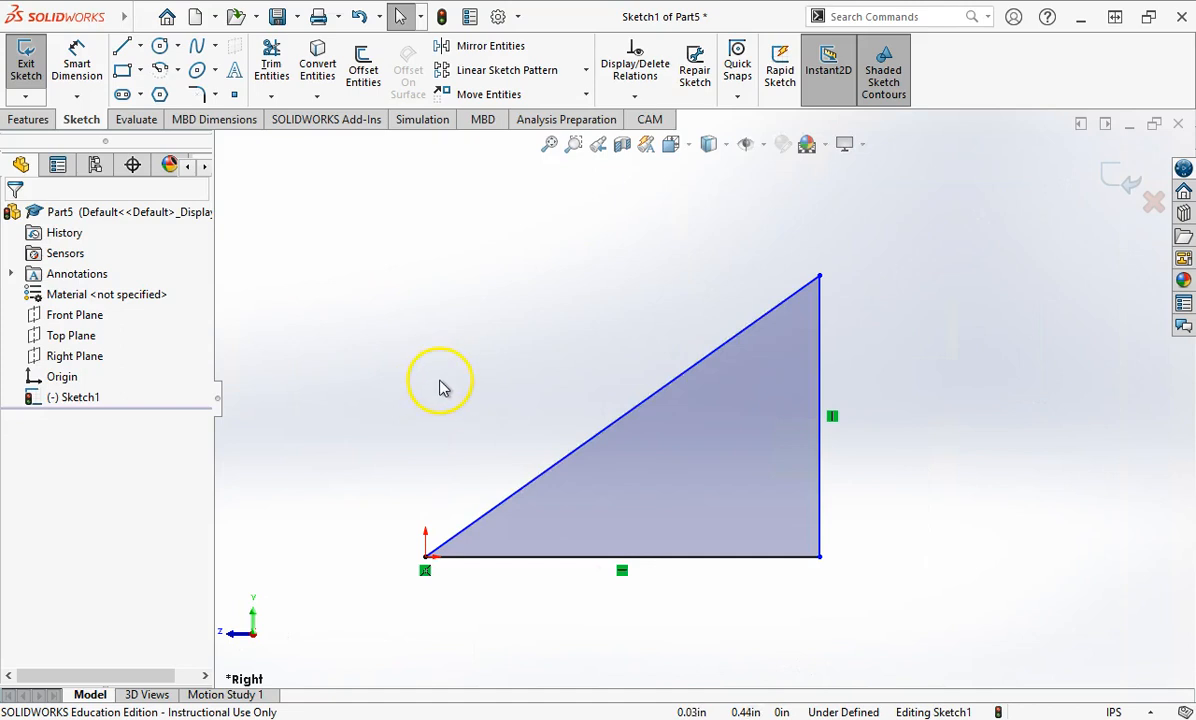
Replace the sloped line with one about 1.17 in long from the origin, ending just short of the vertical line's upper endpoint.
{"action": "left_click", "coordinate": [528, 486]}
{"action": "key", "text": "Delete"}
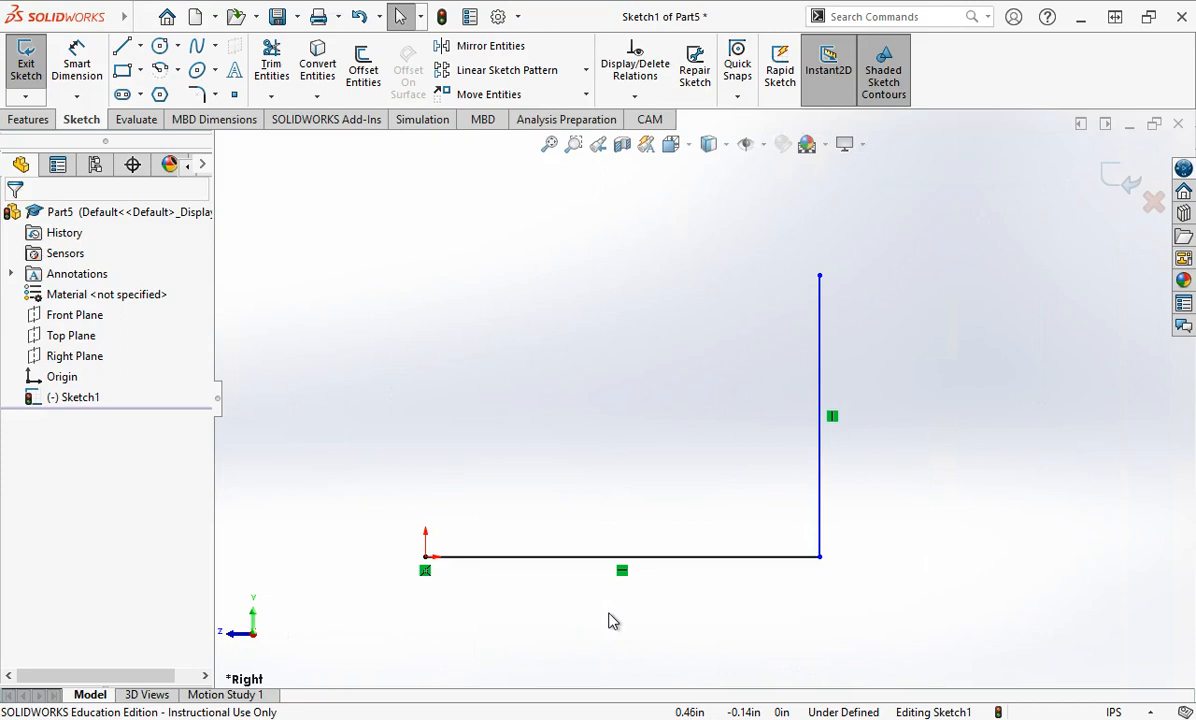
{"action": "left_click", "coordinate": [817, 324]}
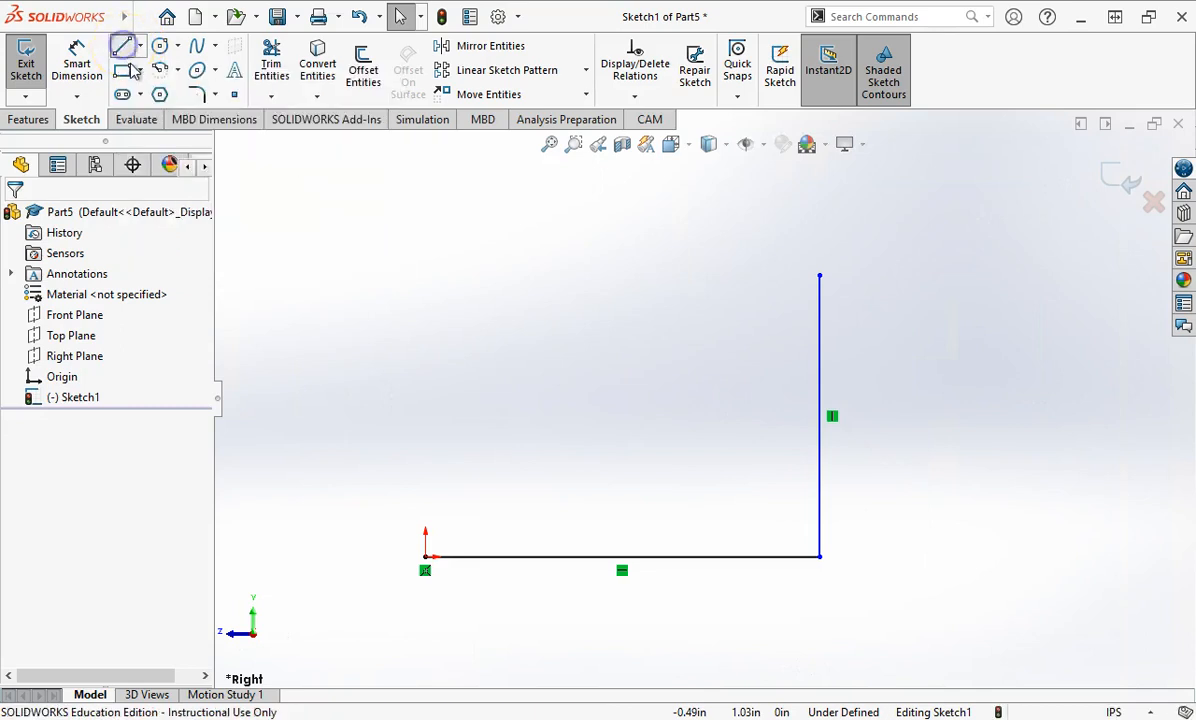
{"action": "left_click", "coordinate": [122, 46]}
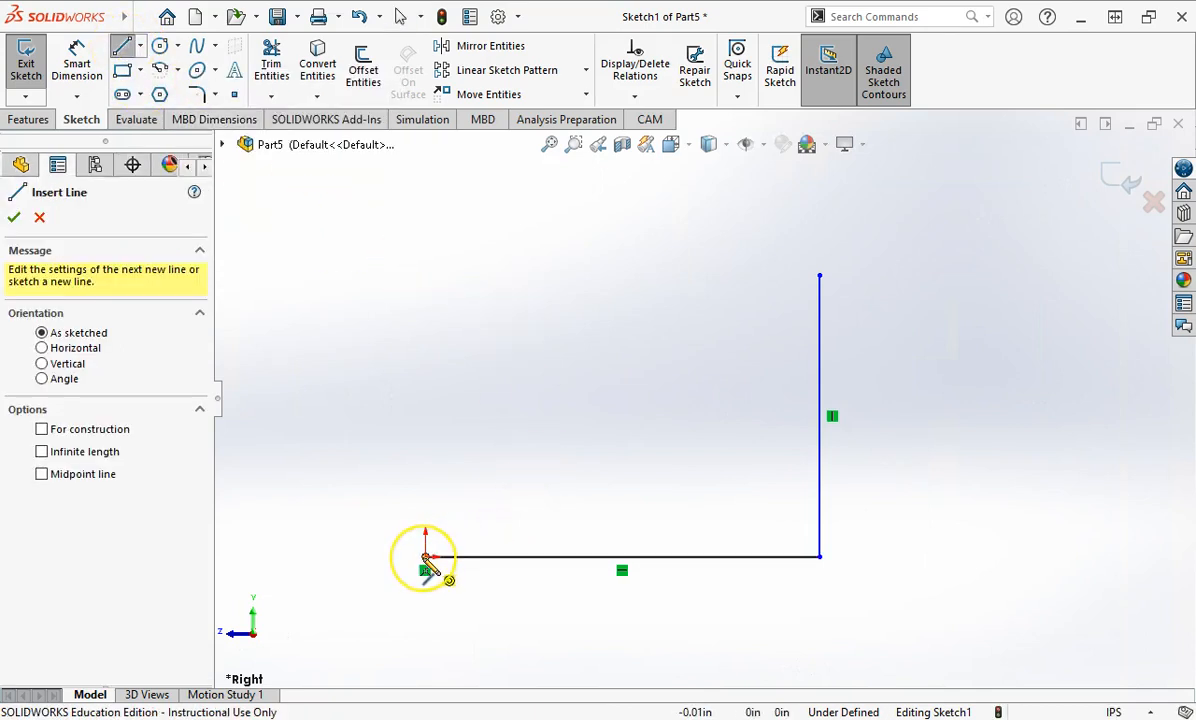
{"action": "mouse_move", "coordinate": [425, 557]}
{"action": "left_mouse_down"}
{"action": "mouse_move", "coordinate": [648, 348]}
{"action": "mouse_move", "coordinate": [800, 278]}
{"action": "left_mouse_up"}
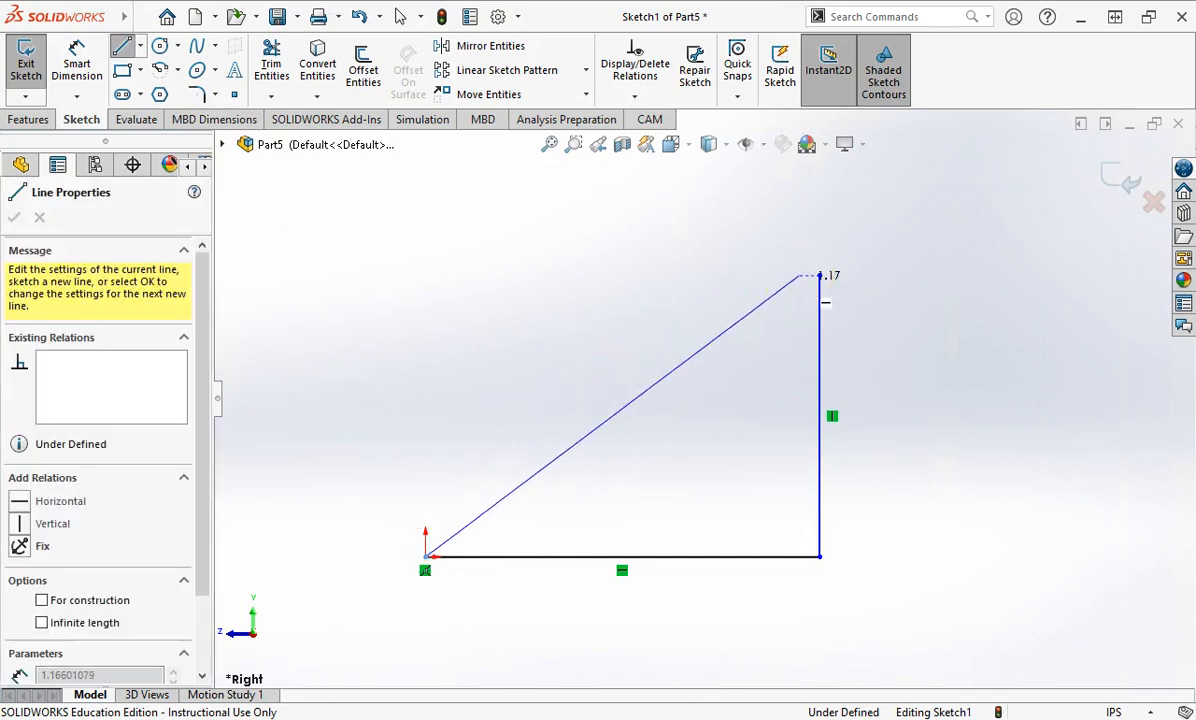
{"action": "key", "text": "Escape"}
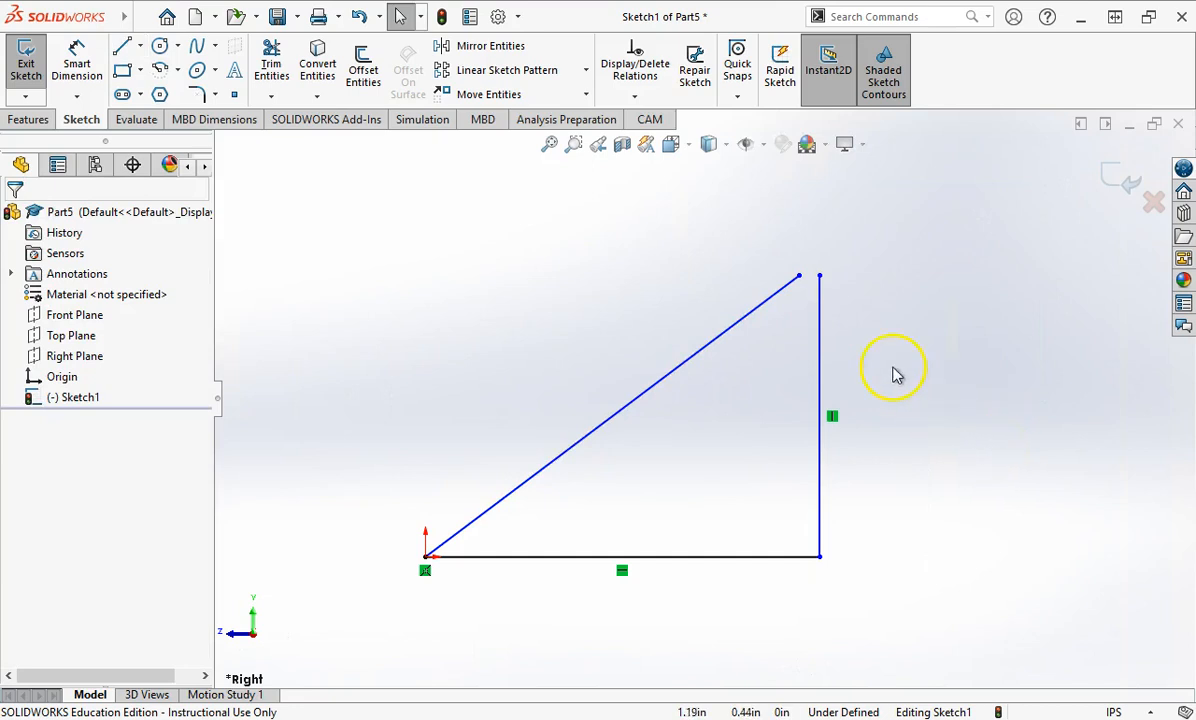
Close the triangle by moving the sloped line's free end onto the vertical line's upper endpoint, and delete all three lines.
{"action": "scroll", "coordinate": [902, 355], "scroll_direction": "down", "scroll_amount": 2}
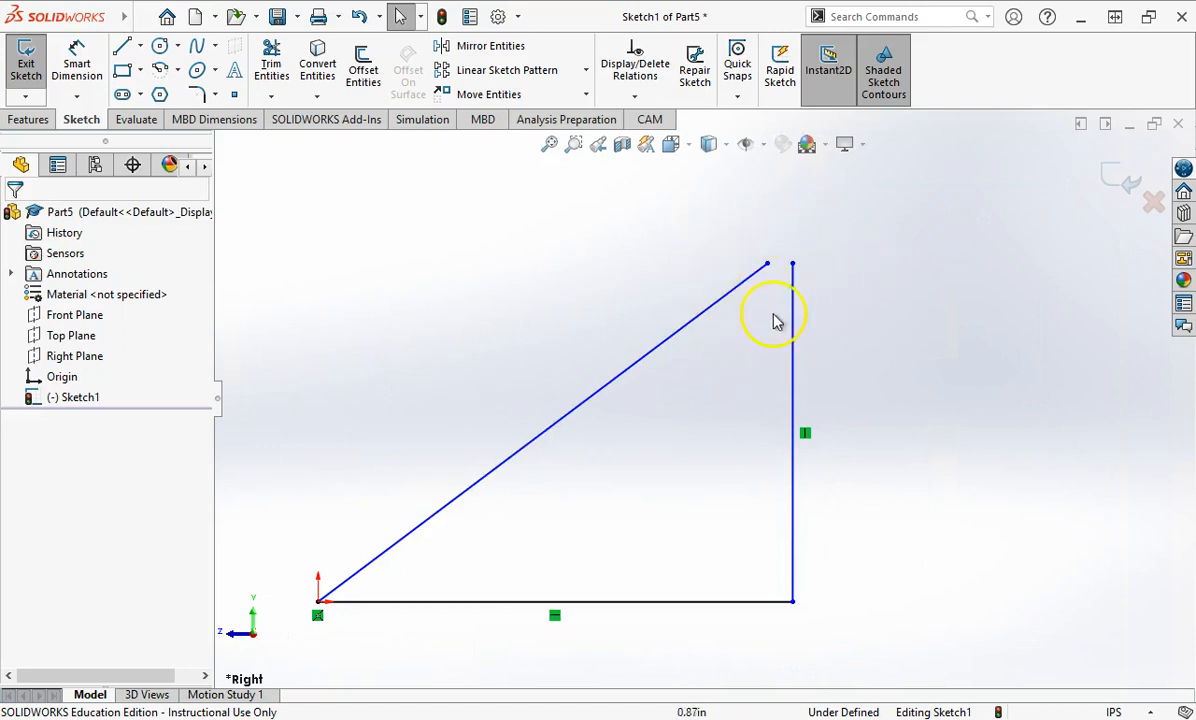
{"action": "left_click", "coordinate": [884, 281]}
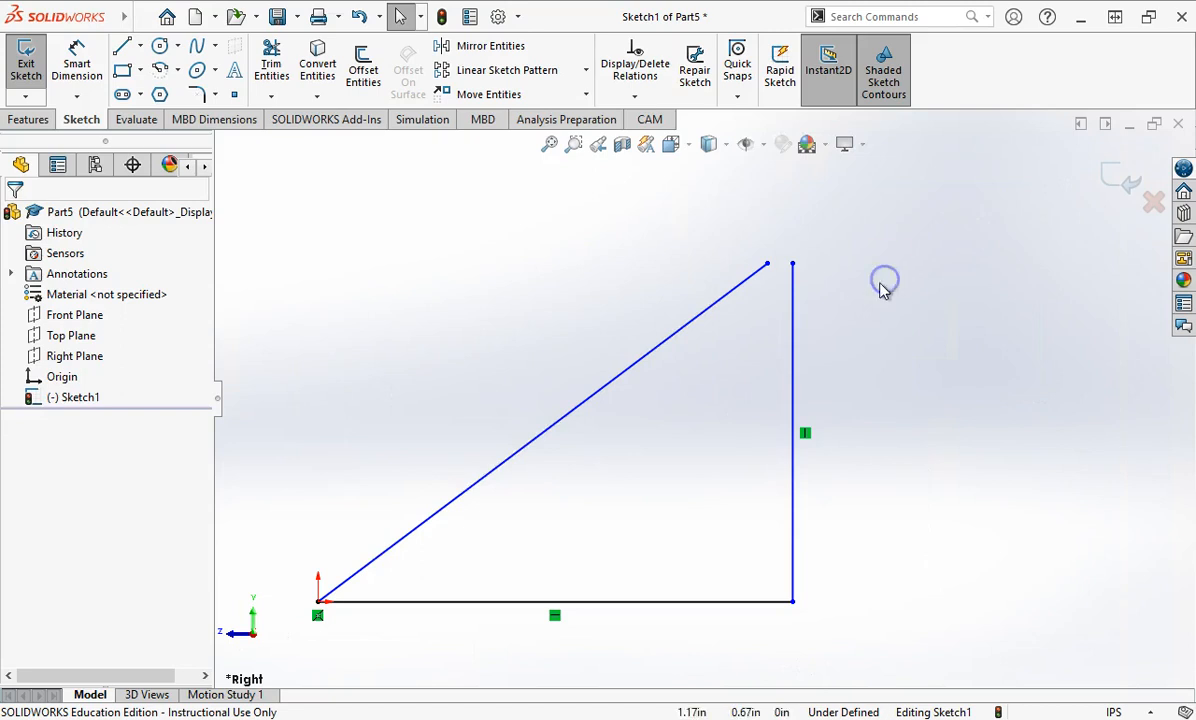
{"action": "left_click", "coordinate": [860, 476]}
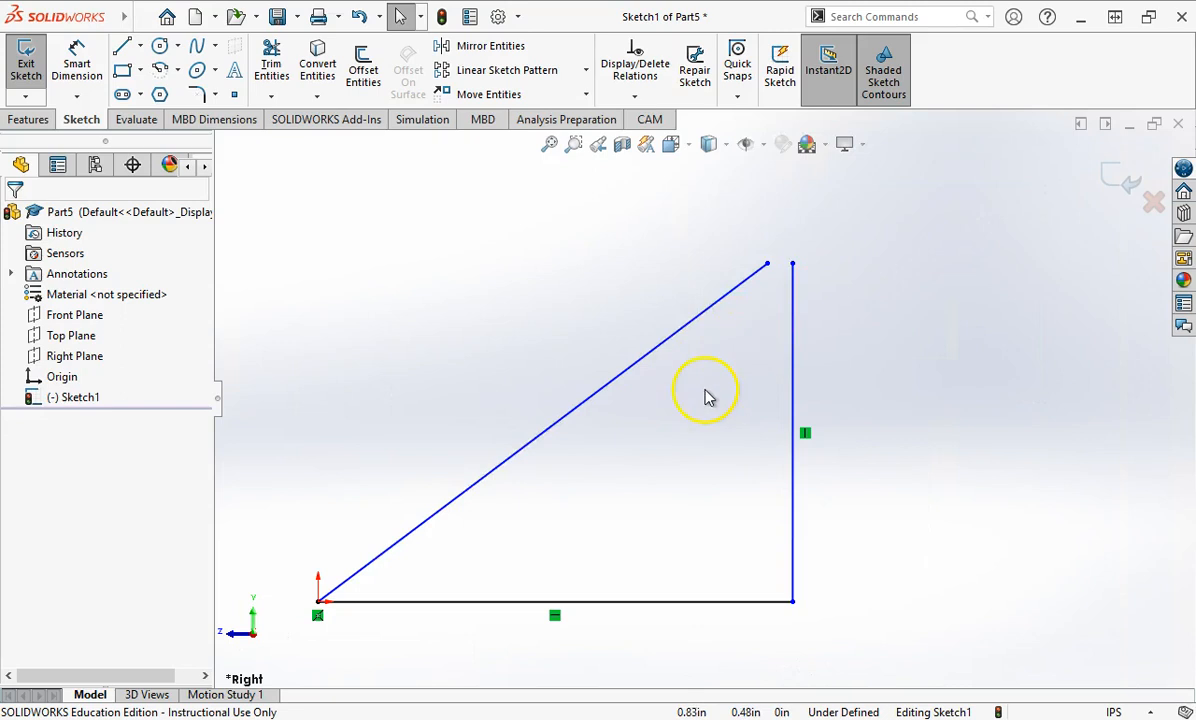
{"action": "mouse_move", "coordinate": [767, 263]}
{"action": "left_mouse_down"}
{"action": "mouse_move", "coordinate": [748, 293]}
{"action": "mouse_move", "coordinate": [791, 266]}
{"action": "left_mouse_up"}
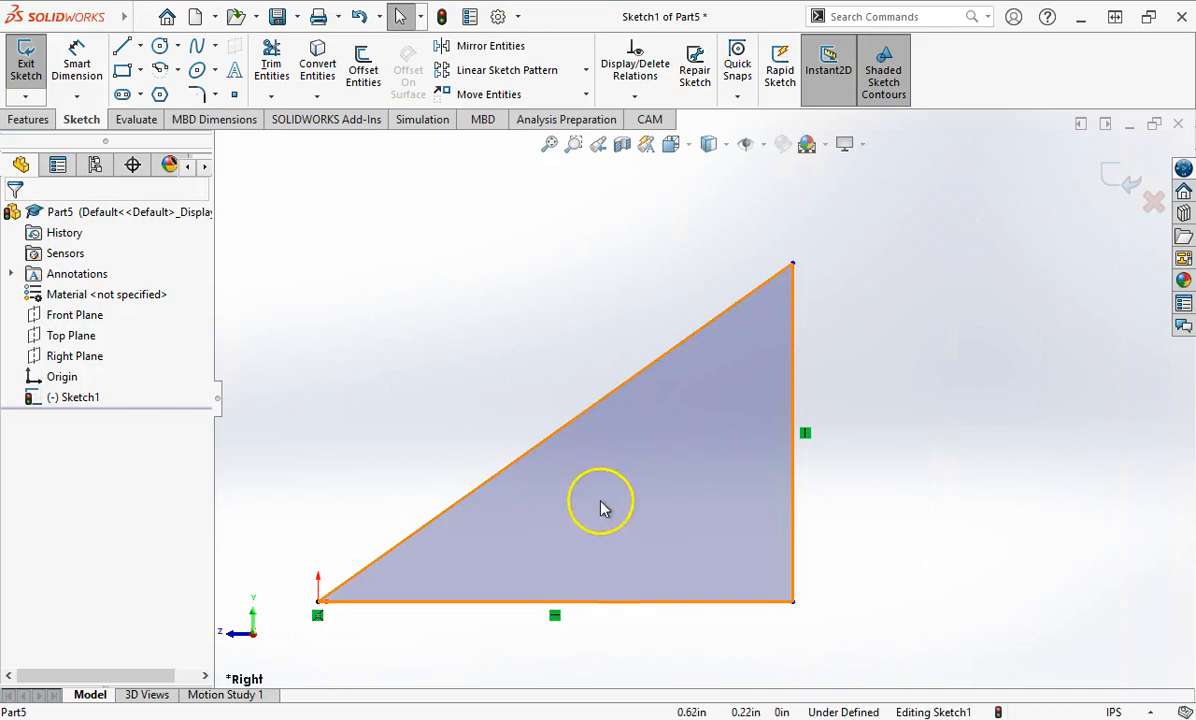
{"action": "mouse_move", "coordinate": [276, 198]}
{"action": "left_mouse_down"}
{"action": "mouse_move", "coordinate": [955, 668]}
{"action": "mouse_move", "coordinate": [862, 643]}
{"action": "left_mouse_up"}
{"action": "key", "text": "Delete"}
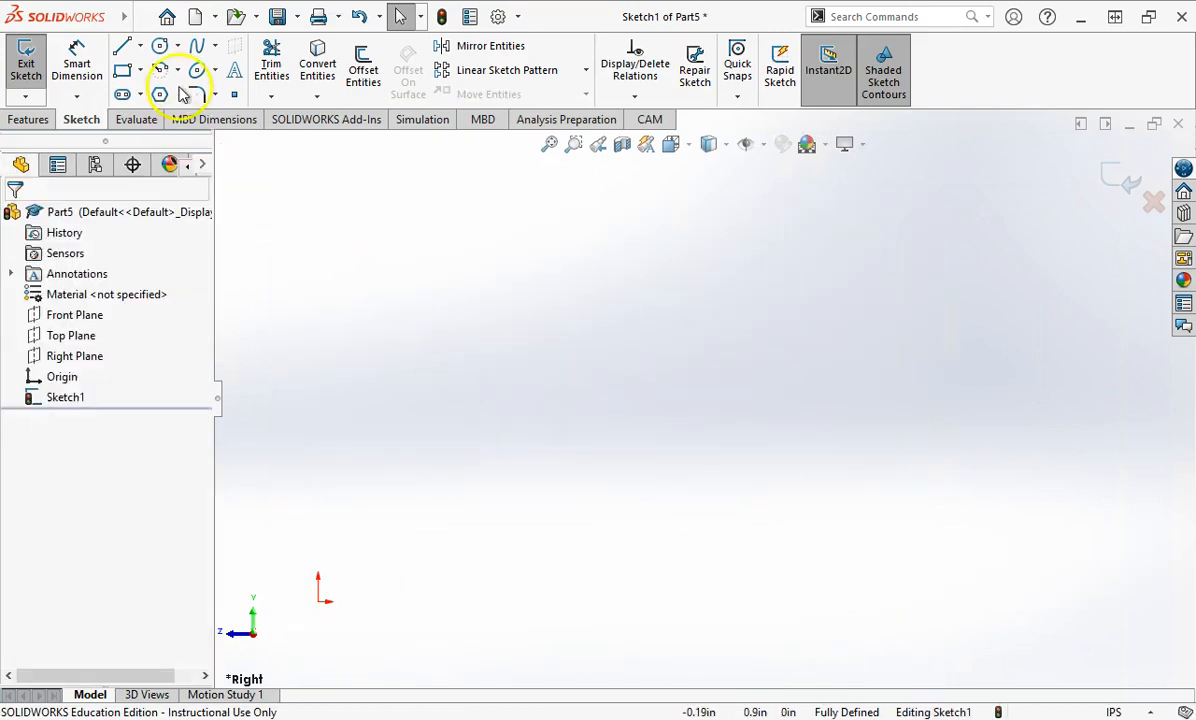
Sketch an open triangle from the origin with a base about 0.83 in, a vertical about 0.53 in and a detached slope about 0.97 in.
{"action": "left_click", "coordinate": [124, 48]}
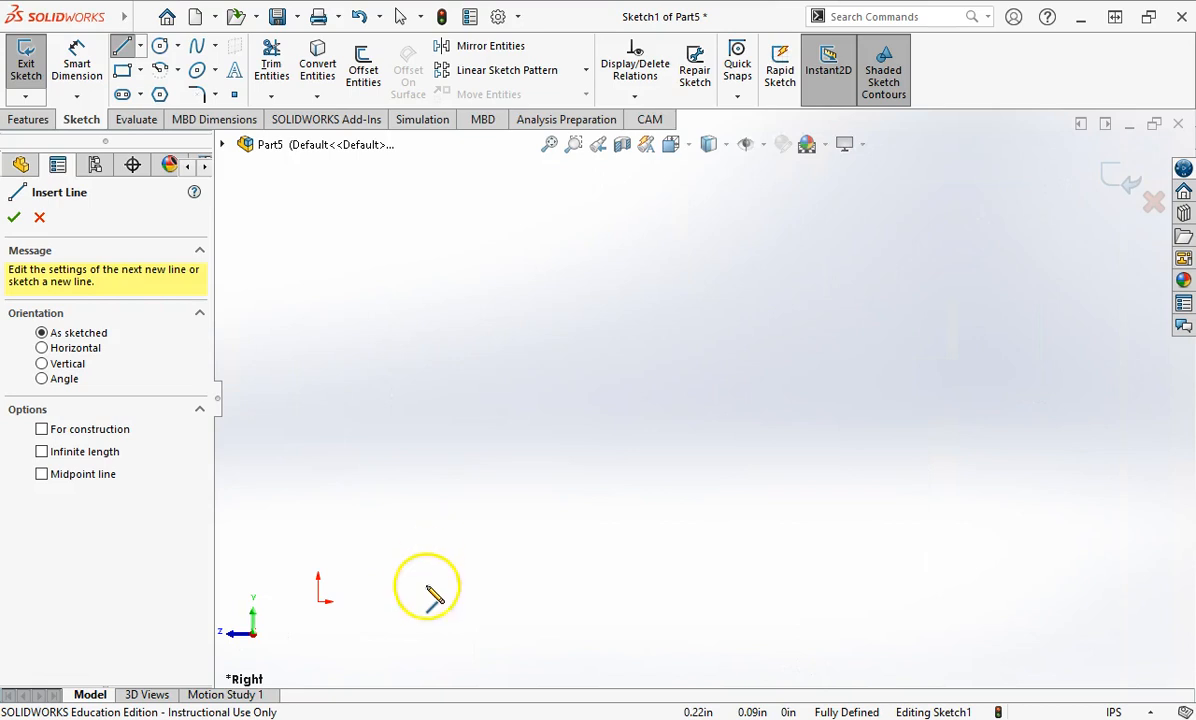
{"action": "left_click", "coordinate": [320, 602]}
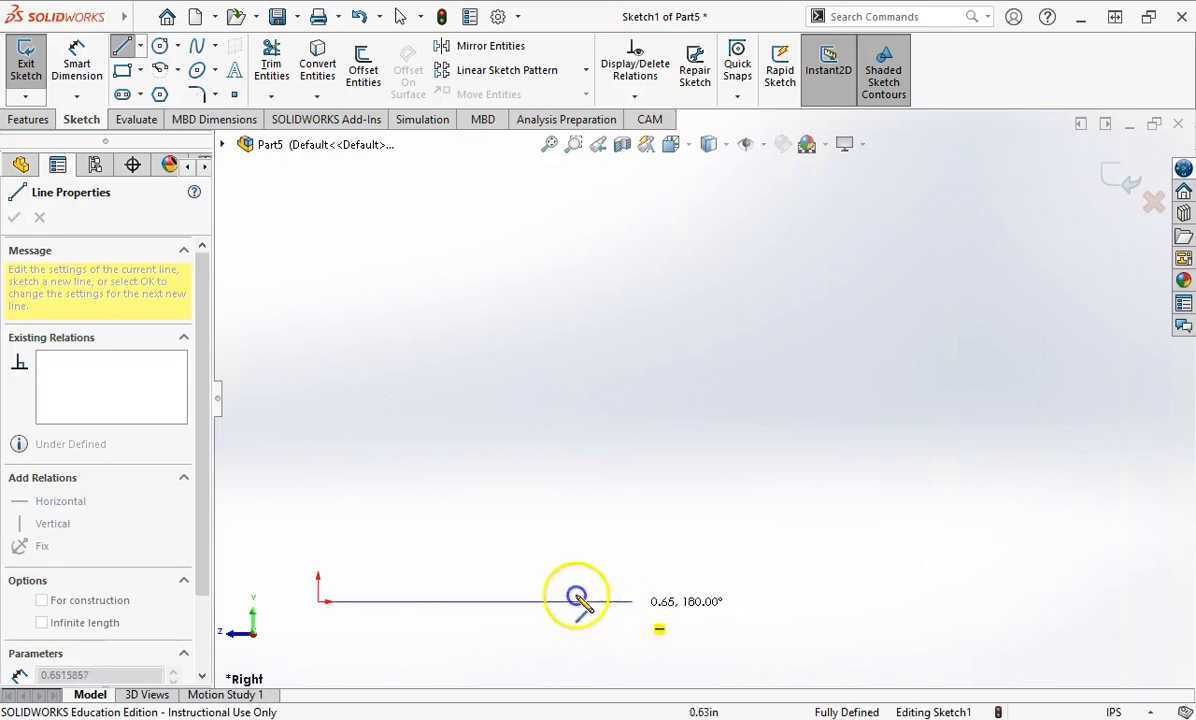
{"action": "left_click", "coordinate": [721, 602]}
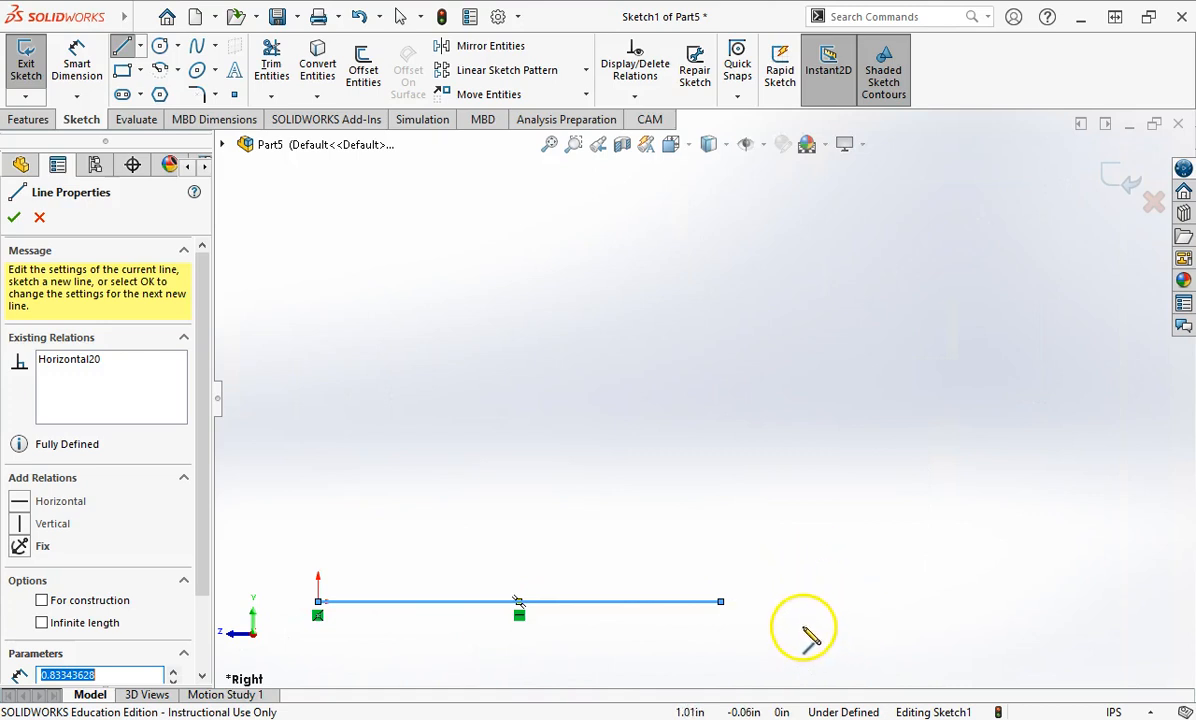
{"action": "left_click", "coordinate": [721, 603]}
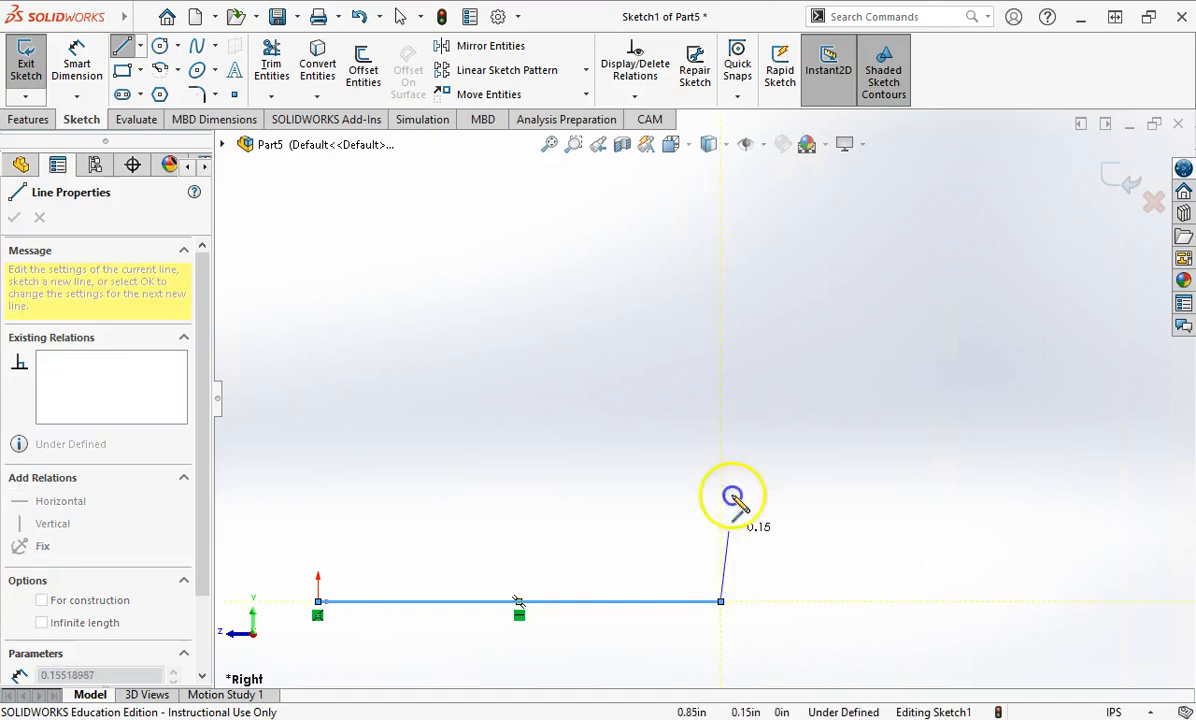
{"action": "left_click", "coordinate": [721, 347]}
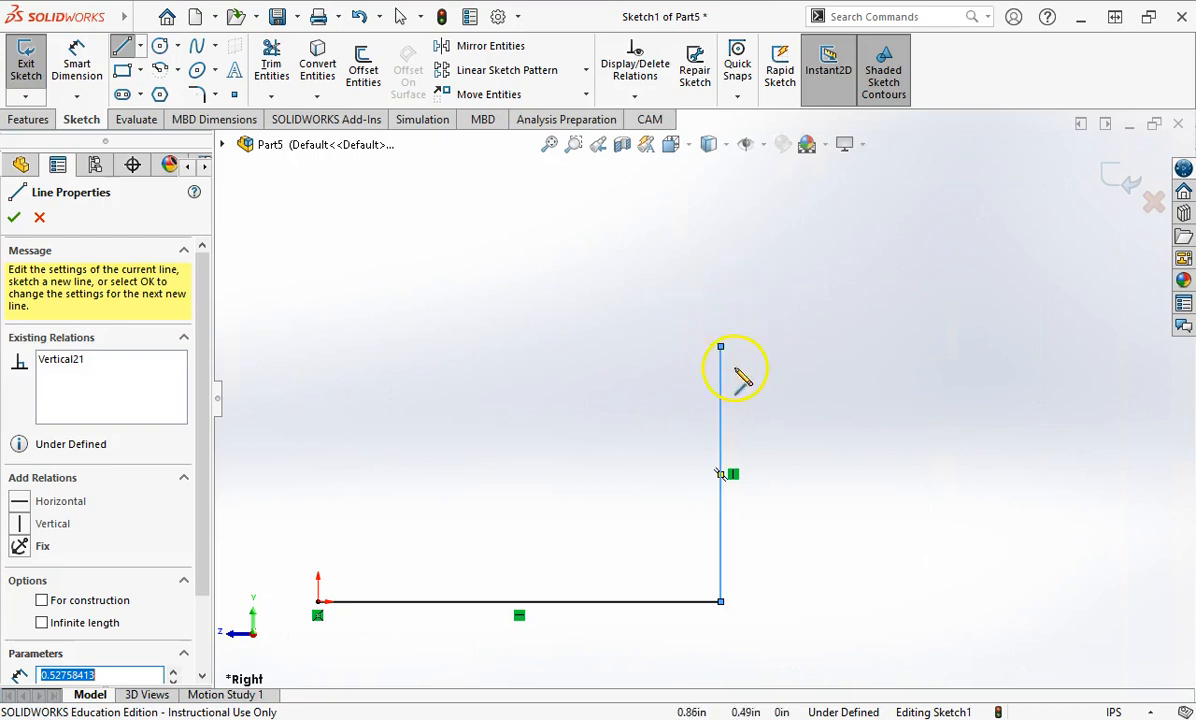
{"action": "left_click", "coordinate": [718, 348]}
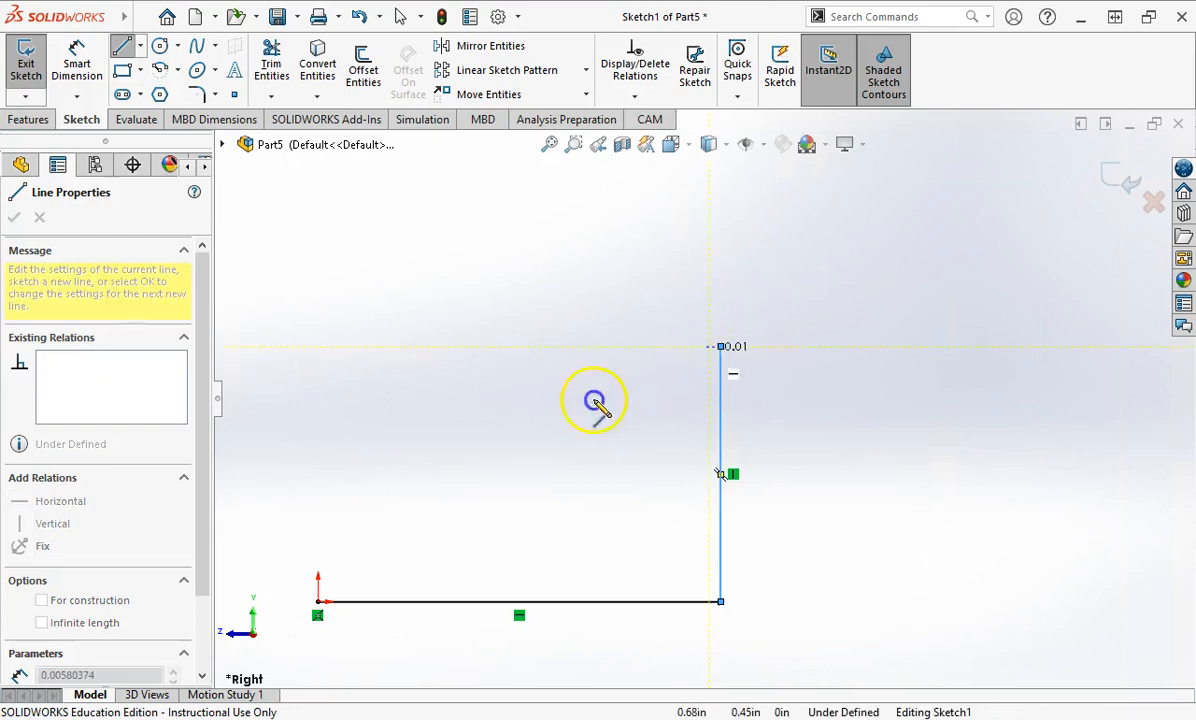
{"action": "left_click", "coordinate": [318, 600]}
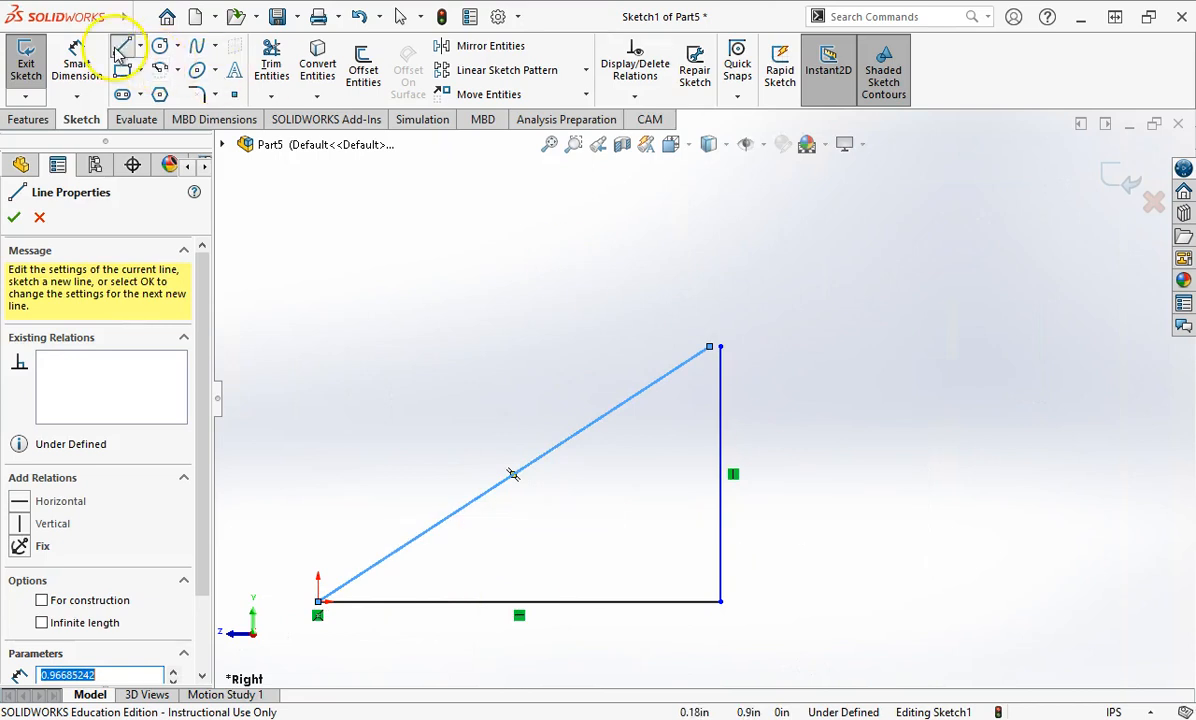
{"action": "left_click", "coordinate": [118, 55]}
{"action": "left_click", "coordinate": [873, 440]}
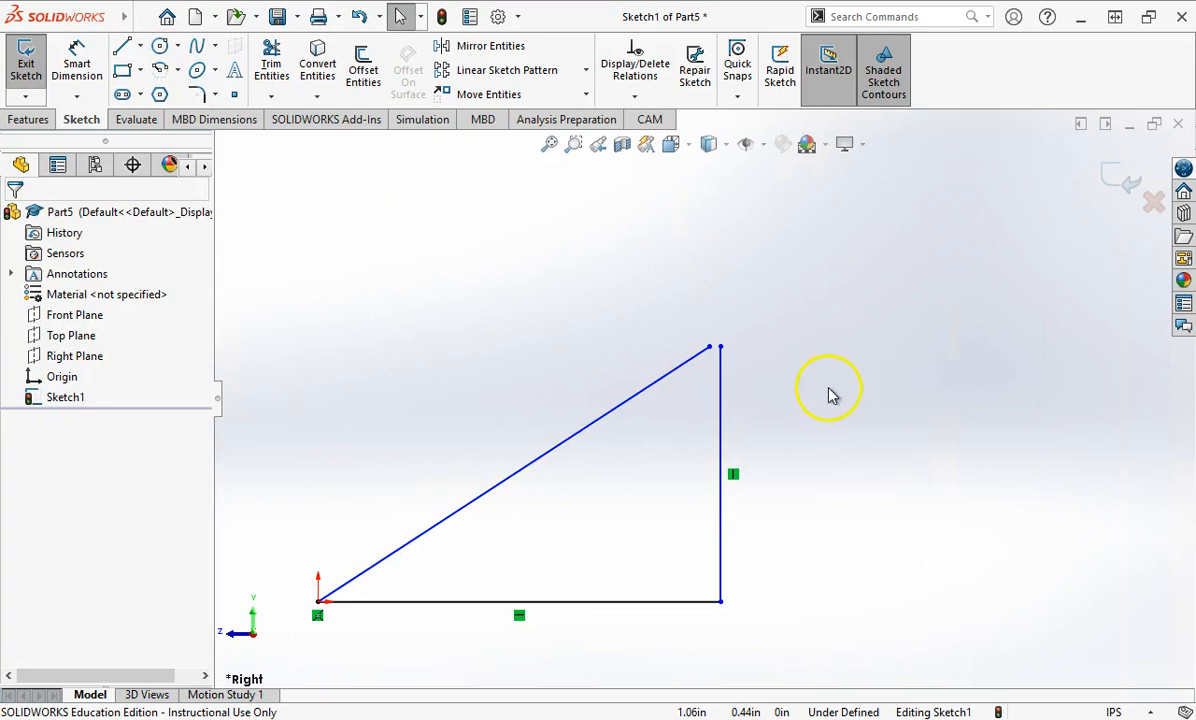
Inspect the gap between the two upper endpoints and delete the entire open triangle.
{"action": "scroll", "coordinate": [730, 366], "scroll_direction": "down", "scroll_amount": 1}
{"action": "scroll", "coordinate": [713, 347], "scroll_direction": "up", "scroll_amount": 1}
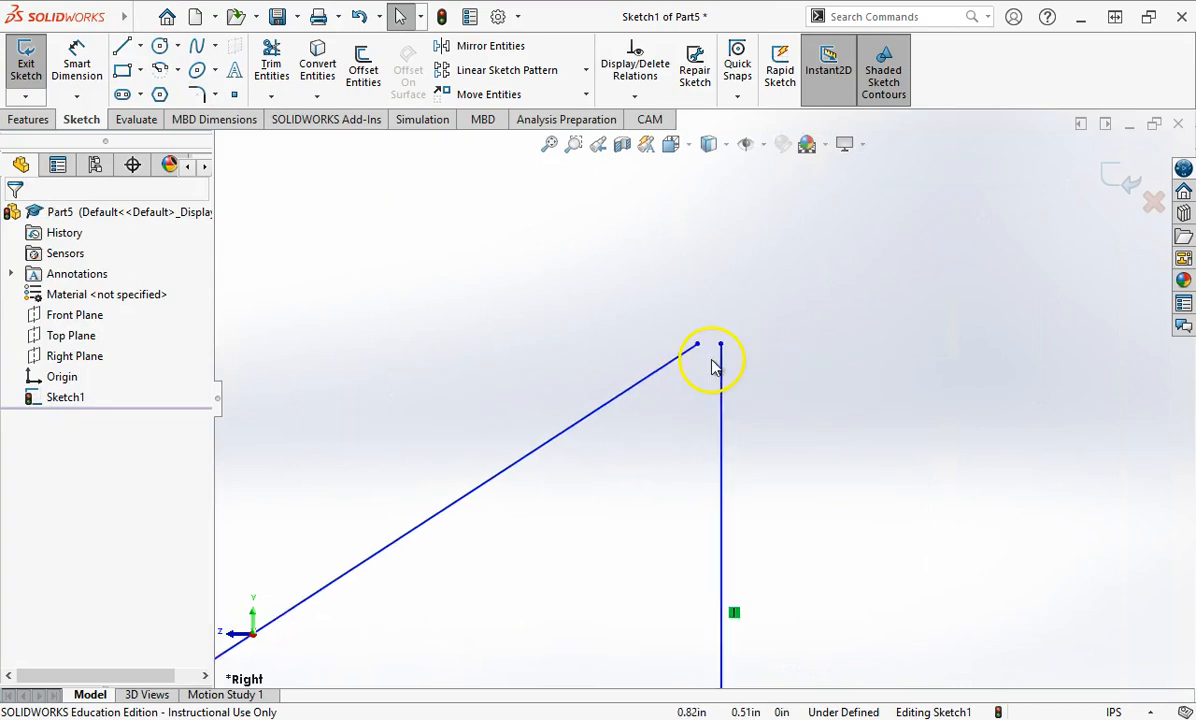
{"action": "scroll", "coordinate": [560, 520], "scroll_direction": "up", "scroll_amount": 1}
{"action": "left_click_drag", "start_coordinate": [286, 222], "coordinate": [853, 648]}
{"action": "key", "text": "Delete"}
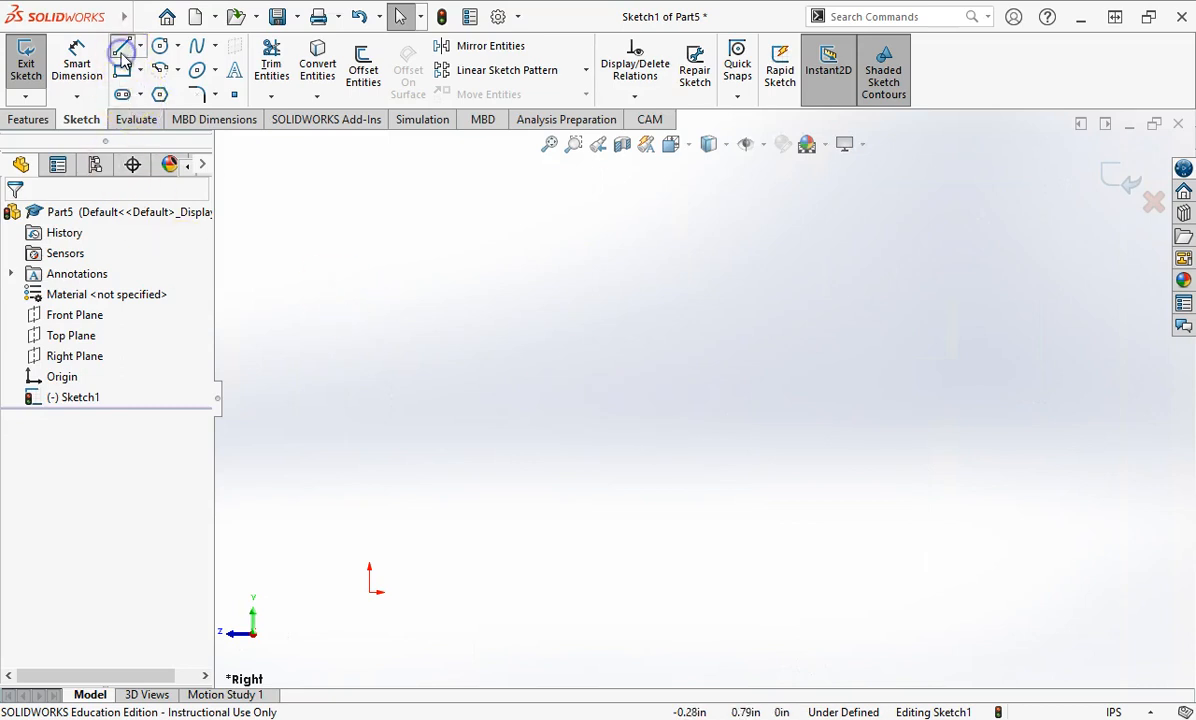
Sketch a horizontal base line about 0.89 in long from the origin and a vertical line about 0.54 in high from its far end.
{"action": "left_click", "coordinate": [121, 52]}
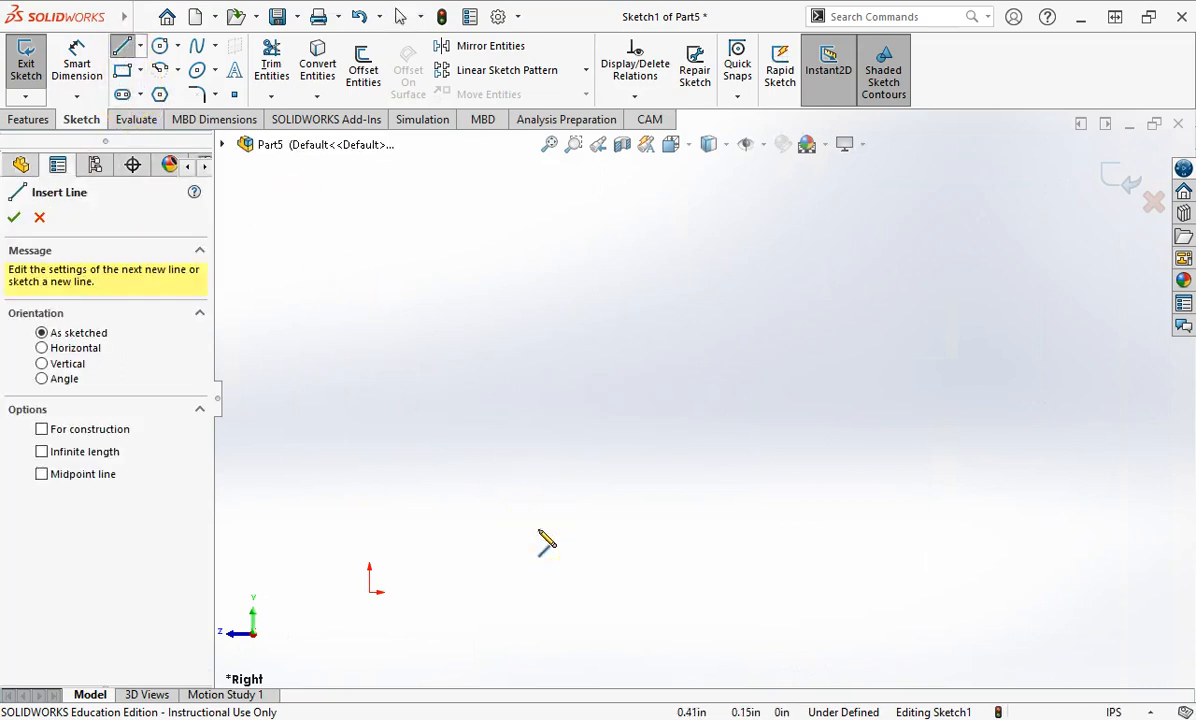
{"action": "left_click", "coordinate": [372, 594]}
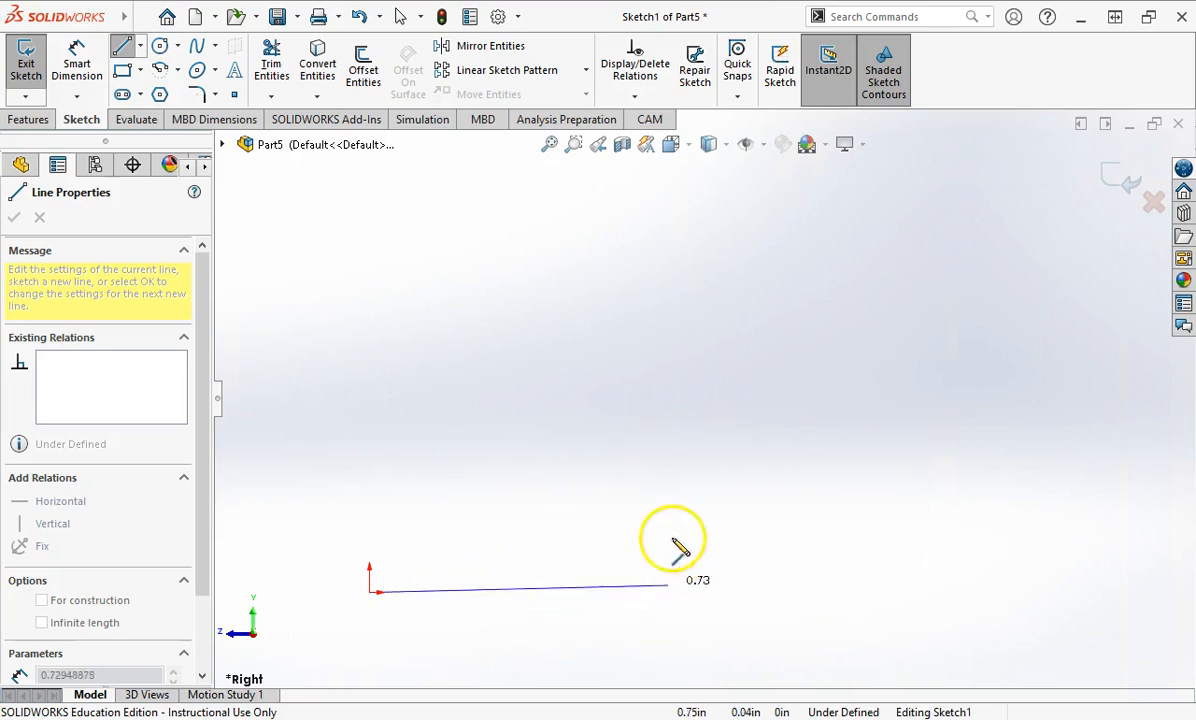
{"action": "left_click", "coordinate": [733, 591]}
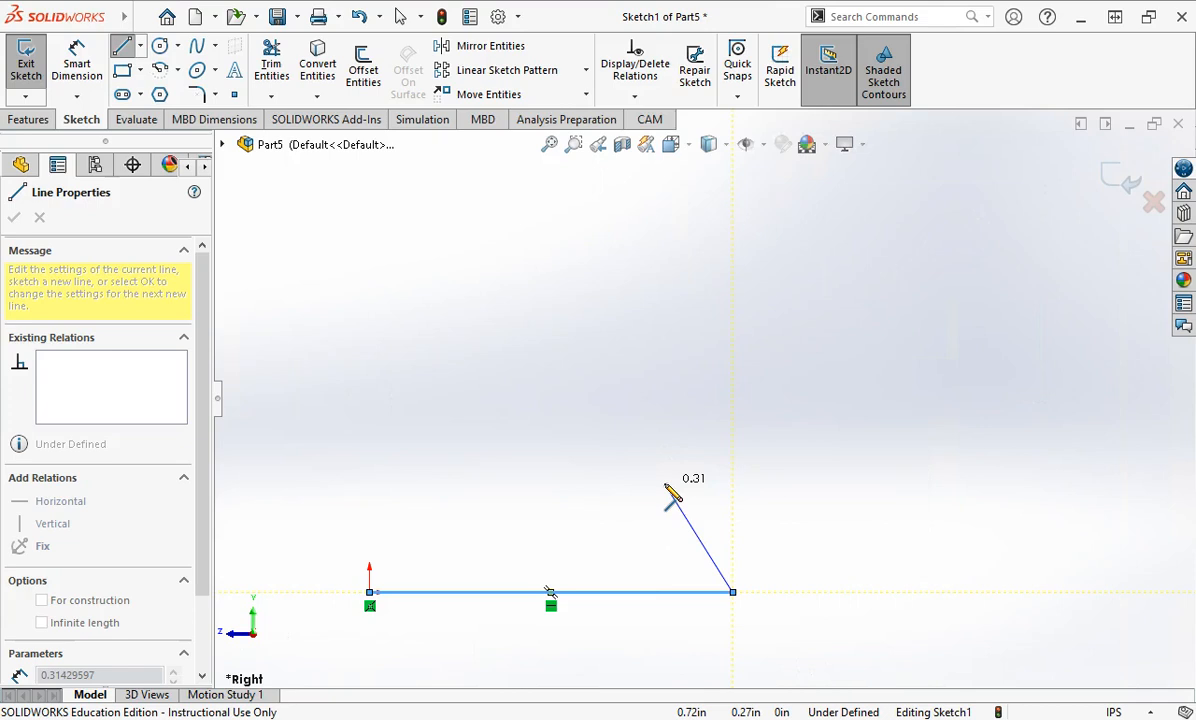
{"action": "left_click_drag", "start_coordinate": [667, 489], "coordinate": [740, 382]}
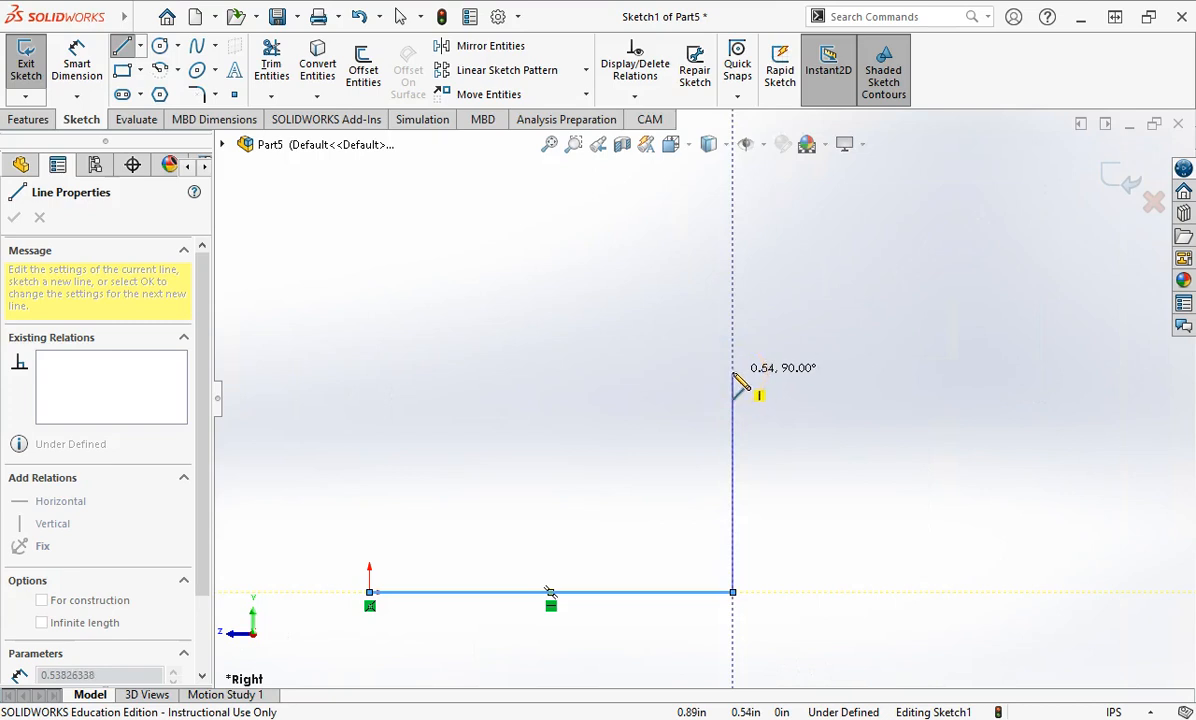
{"action": "left_click", "coordinate": [733, 373]}
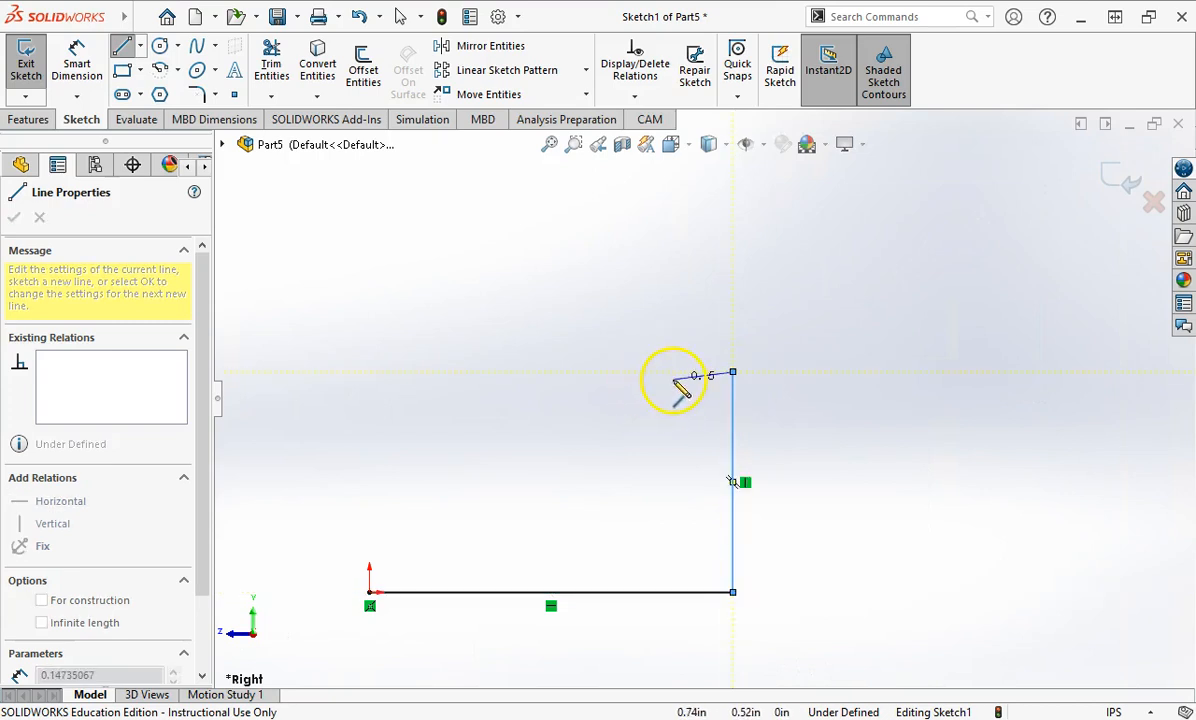
Complete the closed profile with a short horizontal top, a line sloping down to above the origin, and a vertical about 0.25 in long.
{"action": "left_click", "coordinate": [673, 373]}
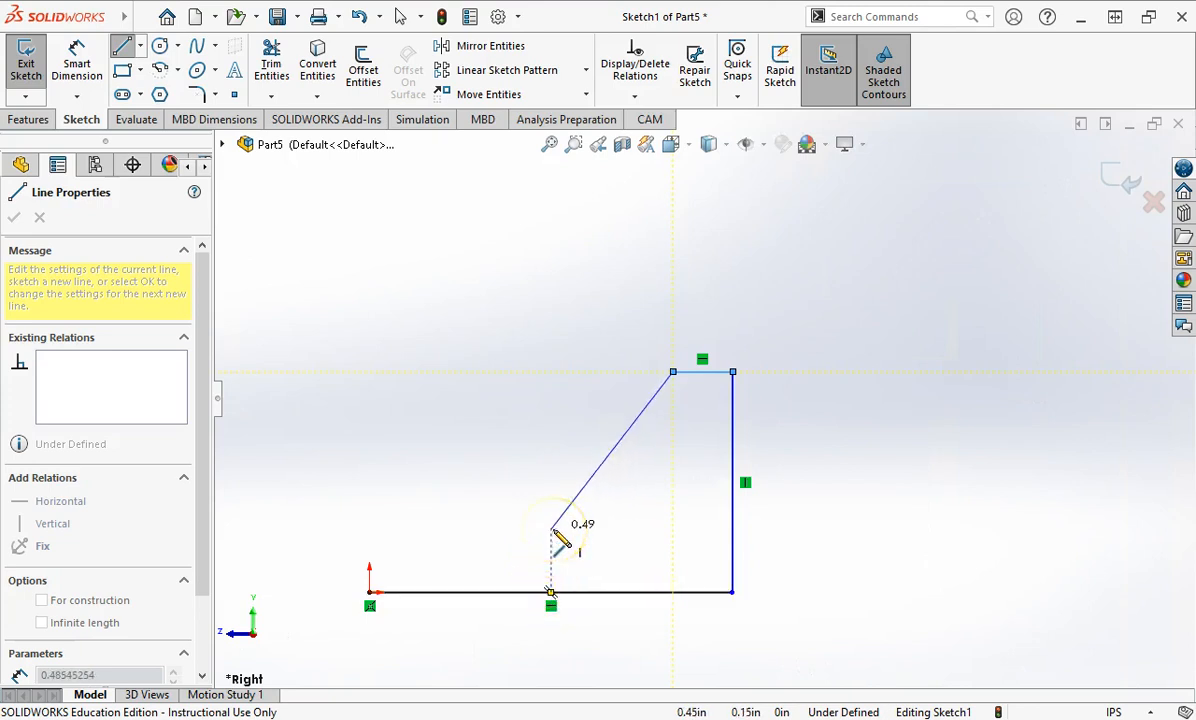
{"action": "left_click", "coordinate": [369, 488]}
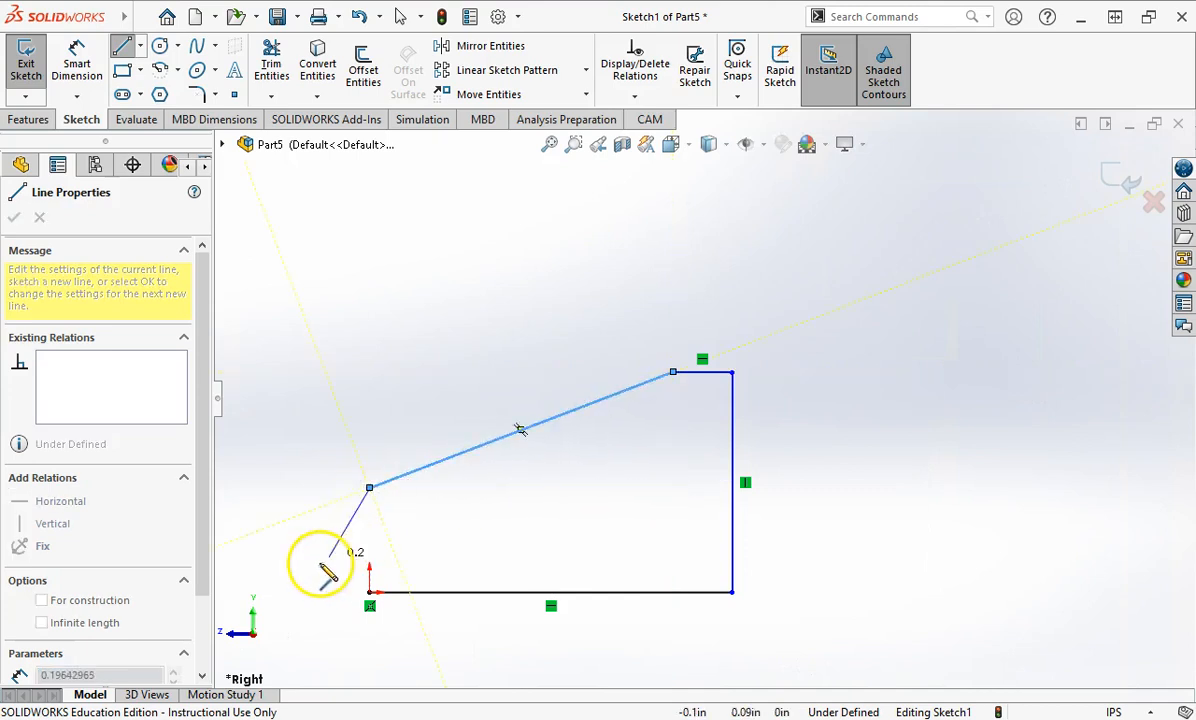
{"action": "left_click", "coordinate": [370, 592]}
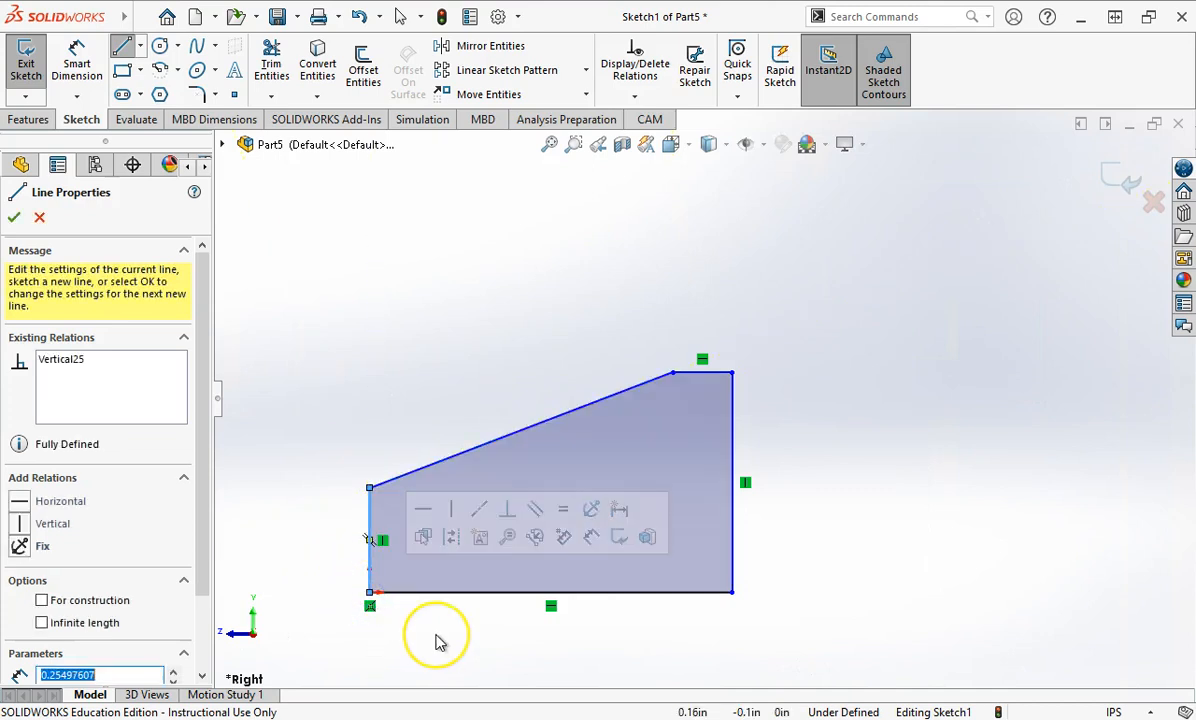
{"action": "key", "text": "Escape"}
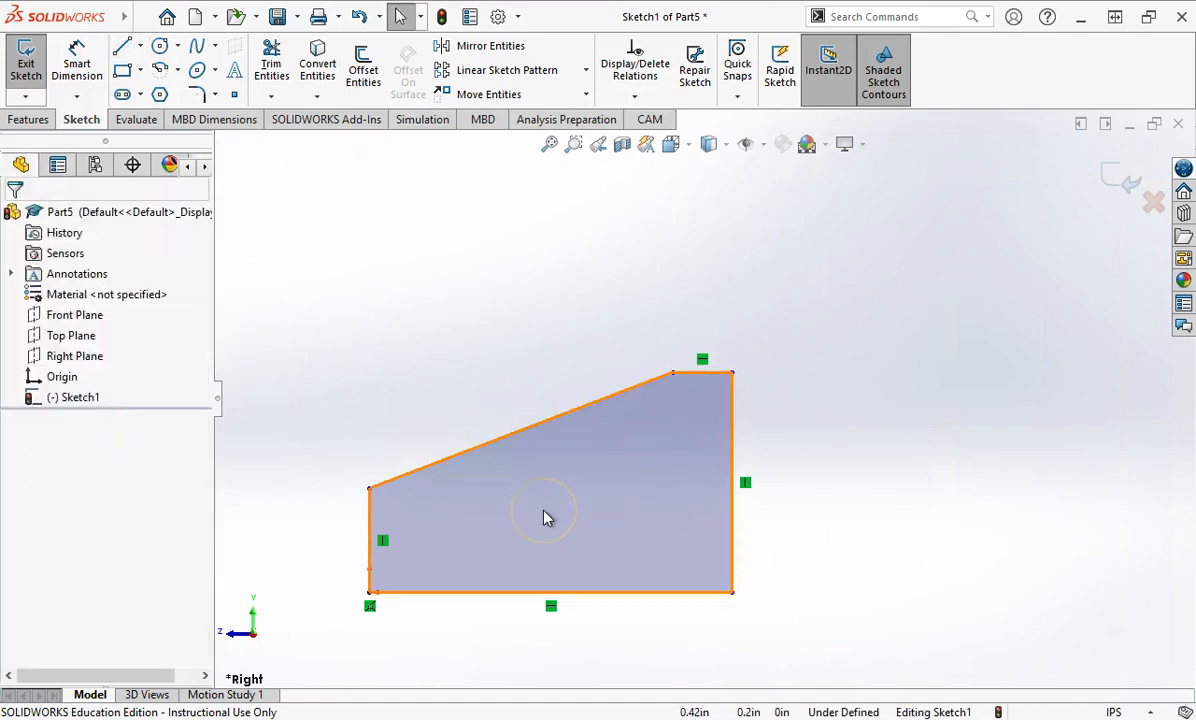
Move the profile's taller vertical edge outward to widen the shape.
{"action": "left_click", "coordinate": [932, 521]}
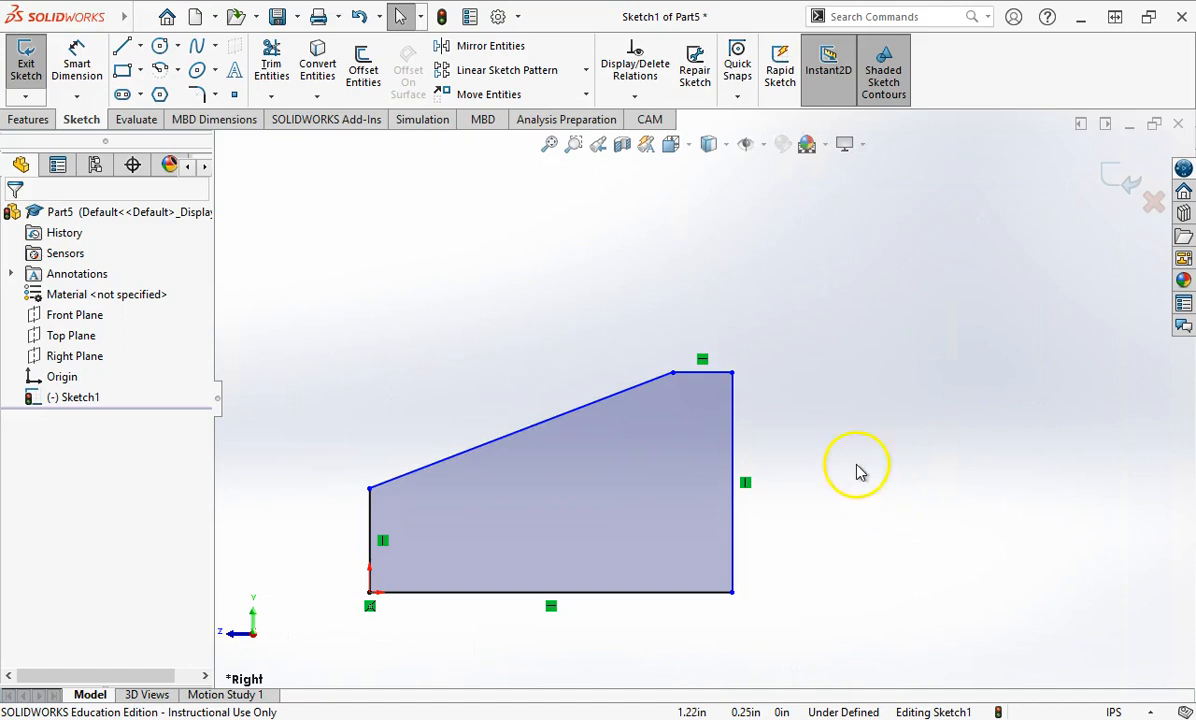
{"action": "mouse_move", "coordinate": [738, 422]}
{"action": "left_mouse_down"}
{"action": "mouse_move", "coordinate": [822, 426]}
{"action": "mouse_move", "coordinate": [771, 439]}
{"action": "left_mouse_up"}
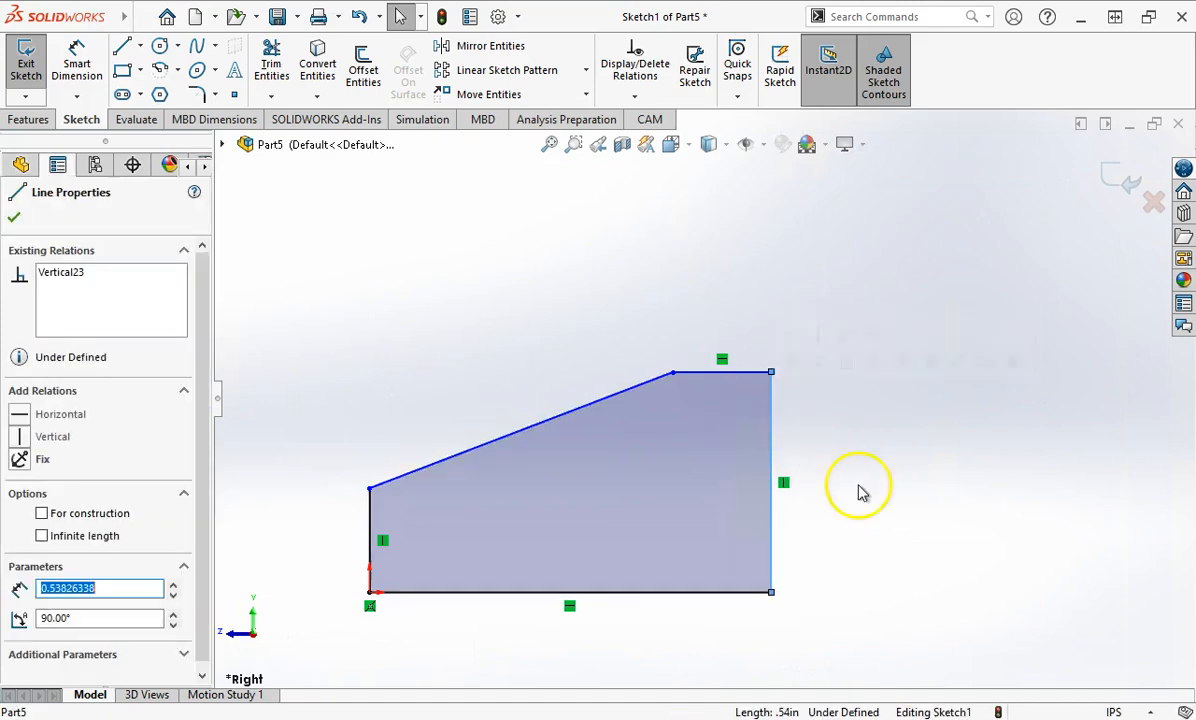
Move the upper corner where the sloping line meets the short top edge upward and slightly inward to make the profile taller.
{"action": "left_click", "coordinate": [858, 489]}
{"action": "left_click_drag", "start_coordinate": [675, 374], "coordinate": [650, 294]}
{"action": "left_click", "coordinate": [868, 427]}
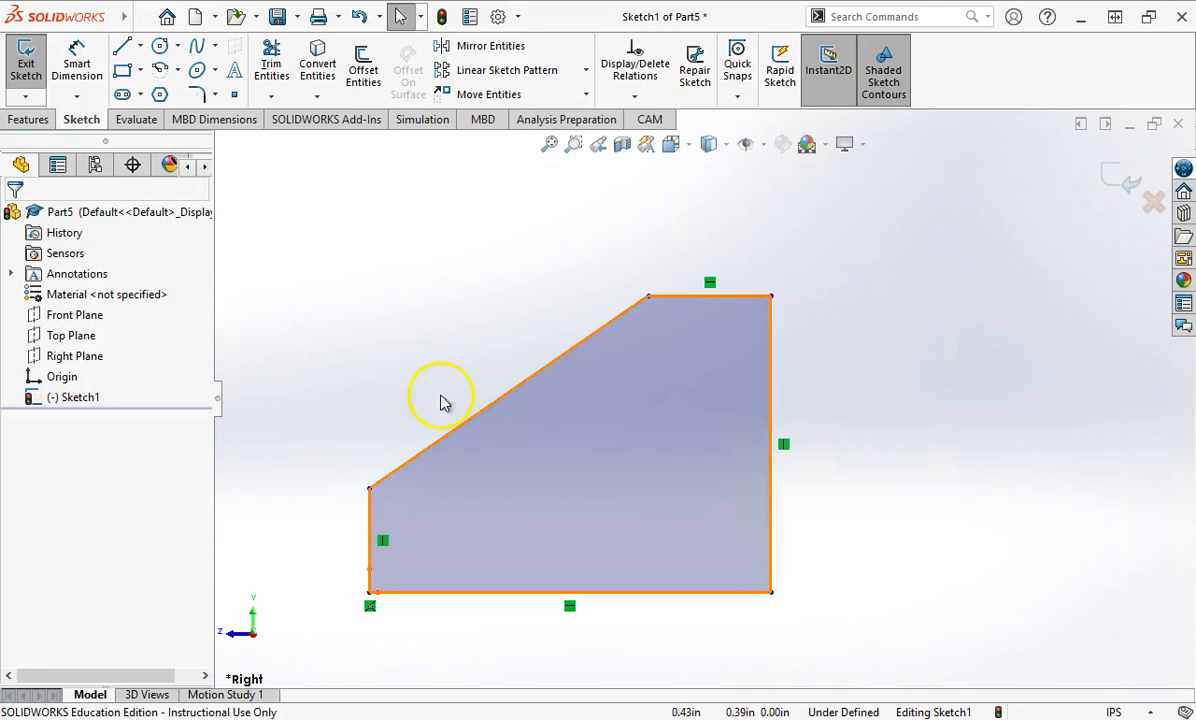
Select all five lines of the closed profile and delete them to empty the sketch.
{"action": "left_click_drag", "start_coordinate": [296, 217], "coordinate": [862, 642]}
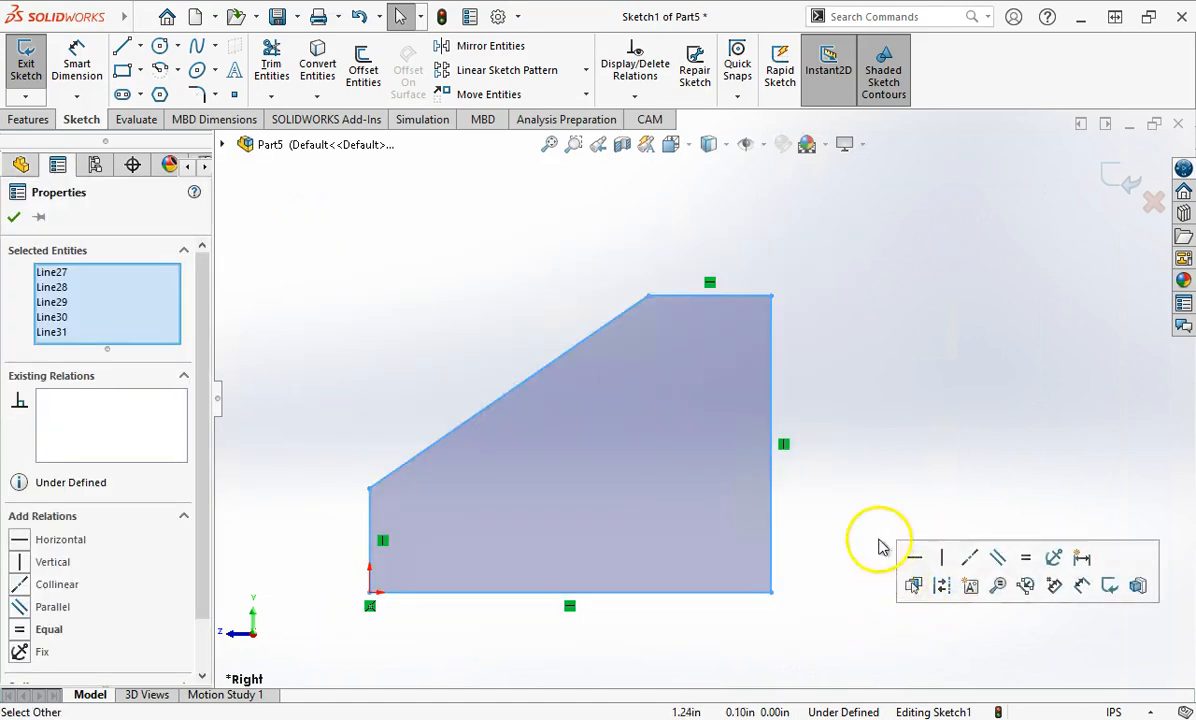
{"action": "key", "text": "Delete"}
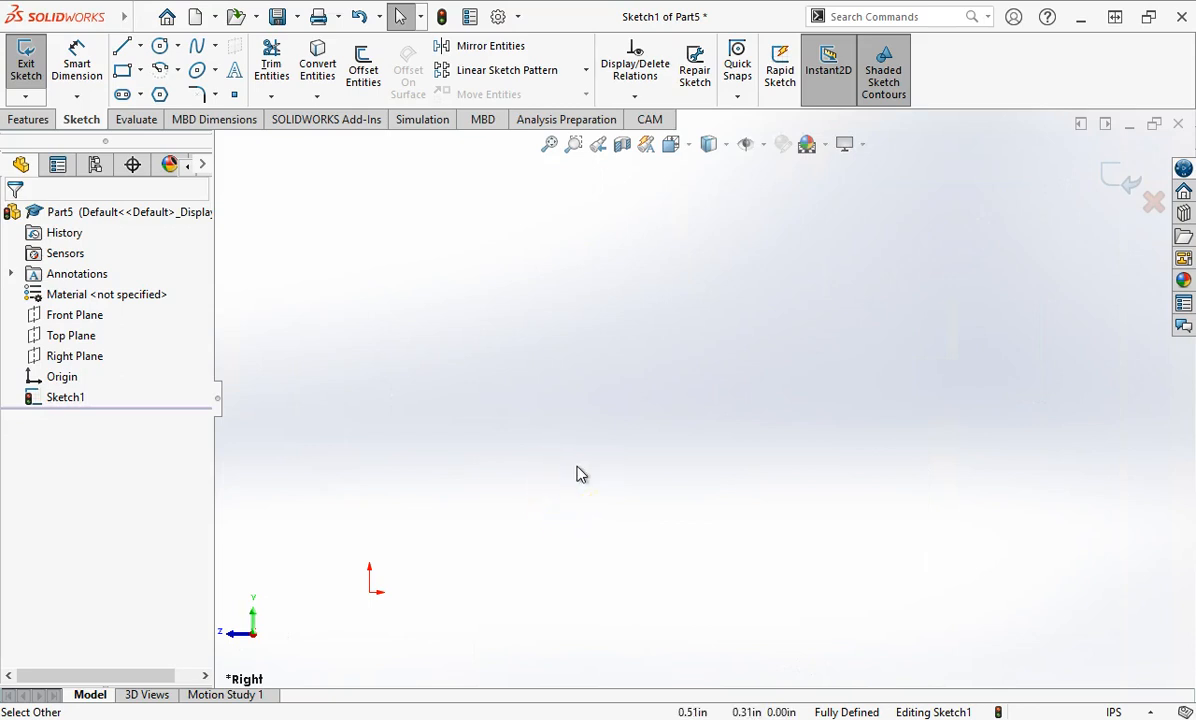
Start a spline at the origin, dipping slightly below it and curving up around a far end about 1.15 in away.
{"action": "left_click", "coordinate": [197, 50]}
{"action": "left_click_drag", "start_coordinate": [16, 105], "coordinate": [47, 142]}
{"action": "left_click", "coordinate": [196, 49]}
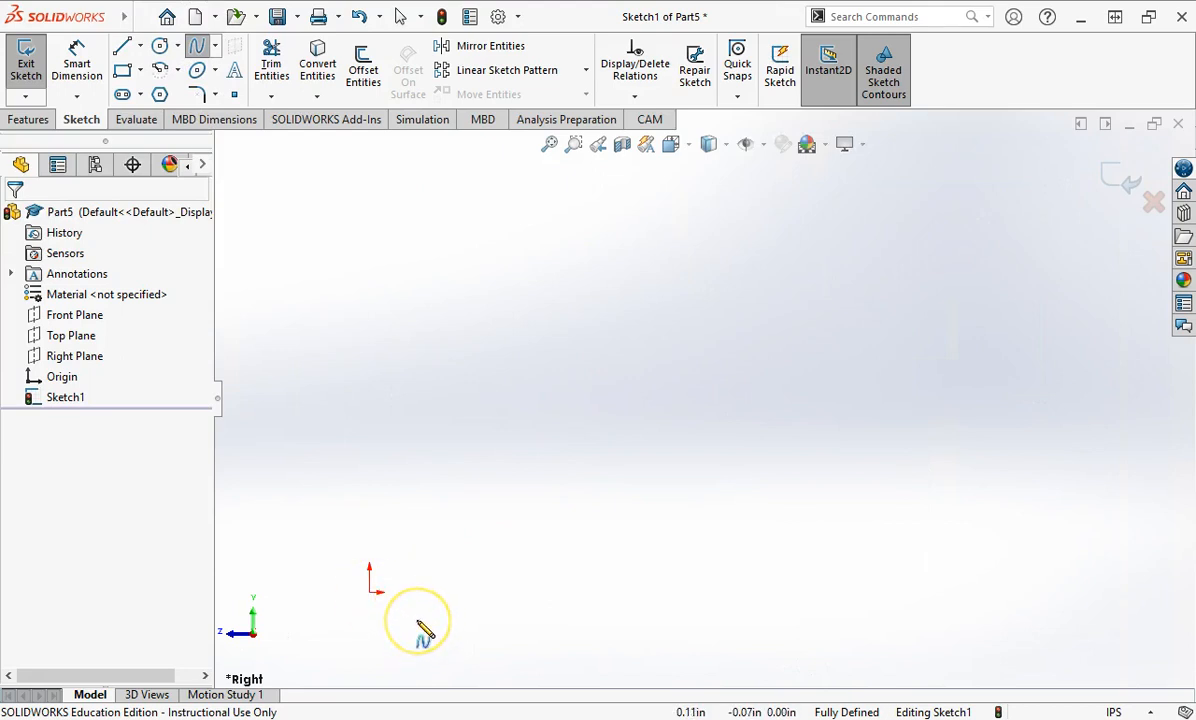
{"action": "left_click", "coordinate": [372, 592]}
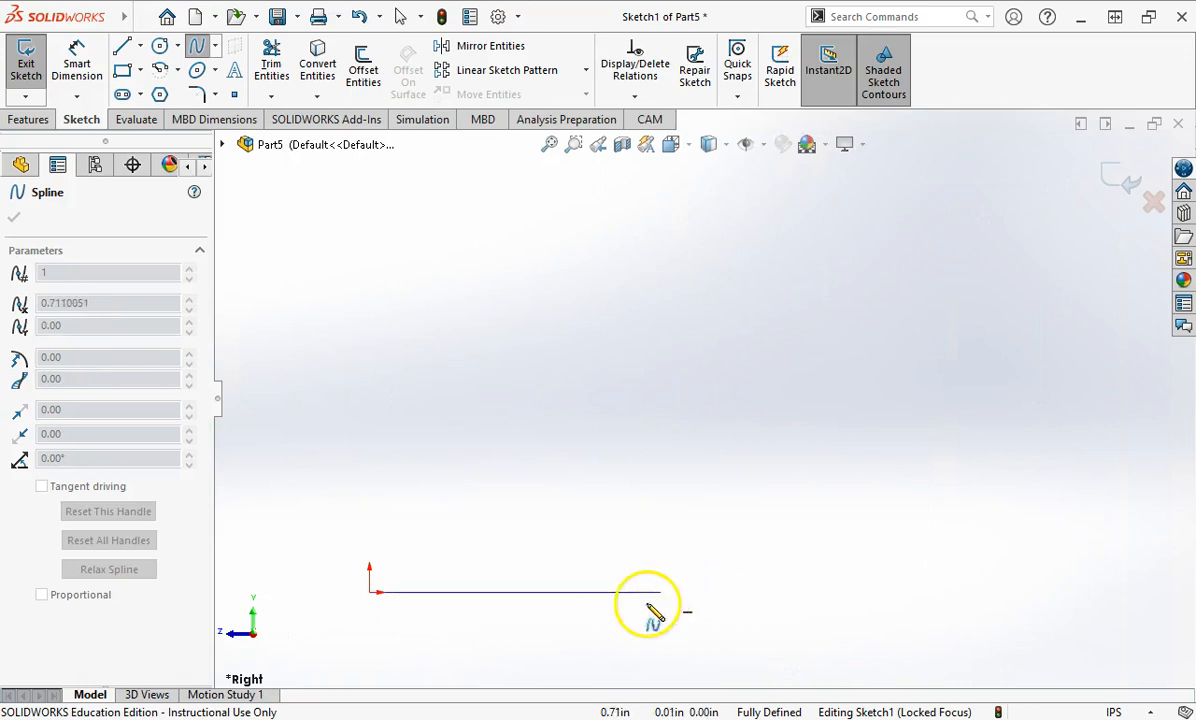
{"action": "left_click", "coordinate": [723, 625]}
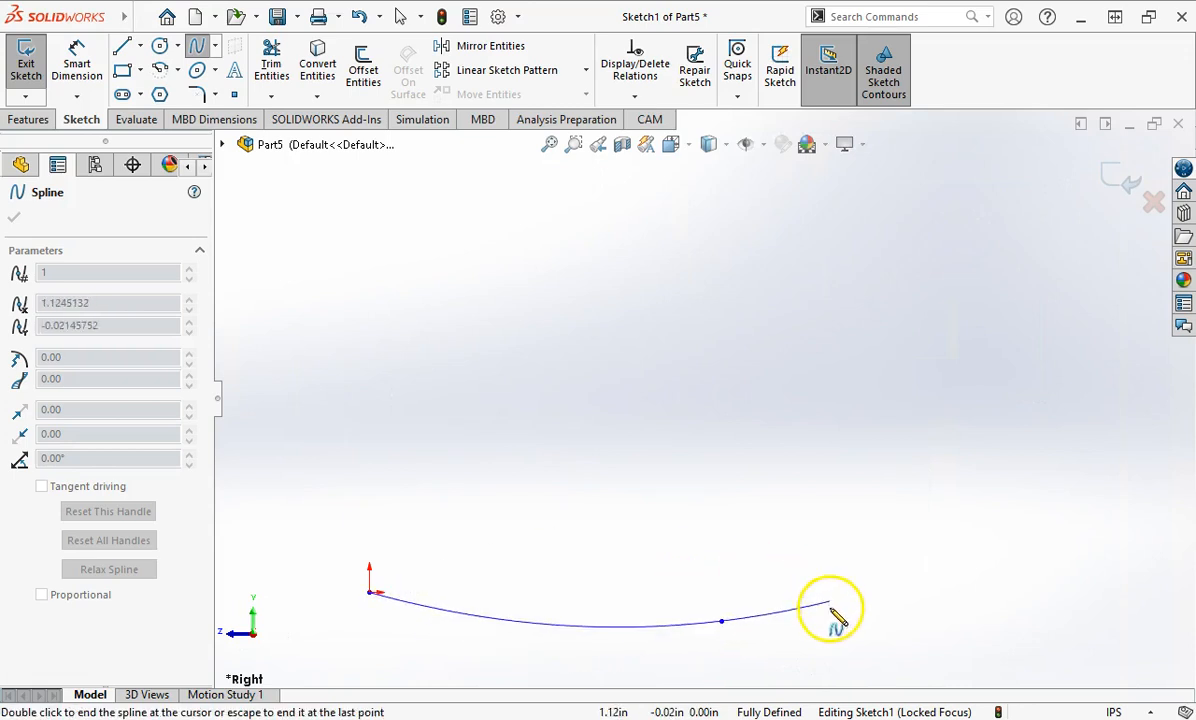
{"action": "left_click", "coordinate": [775, 601]}
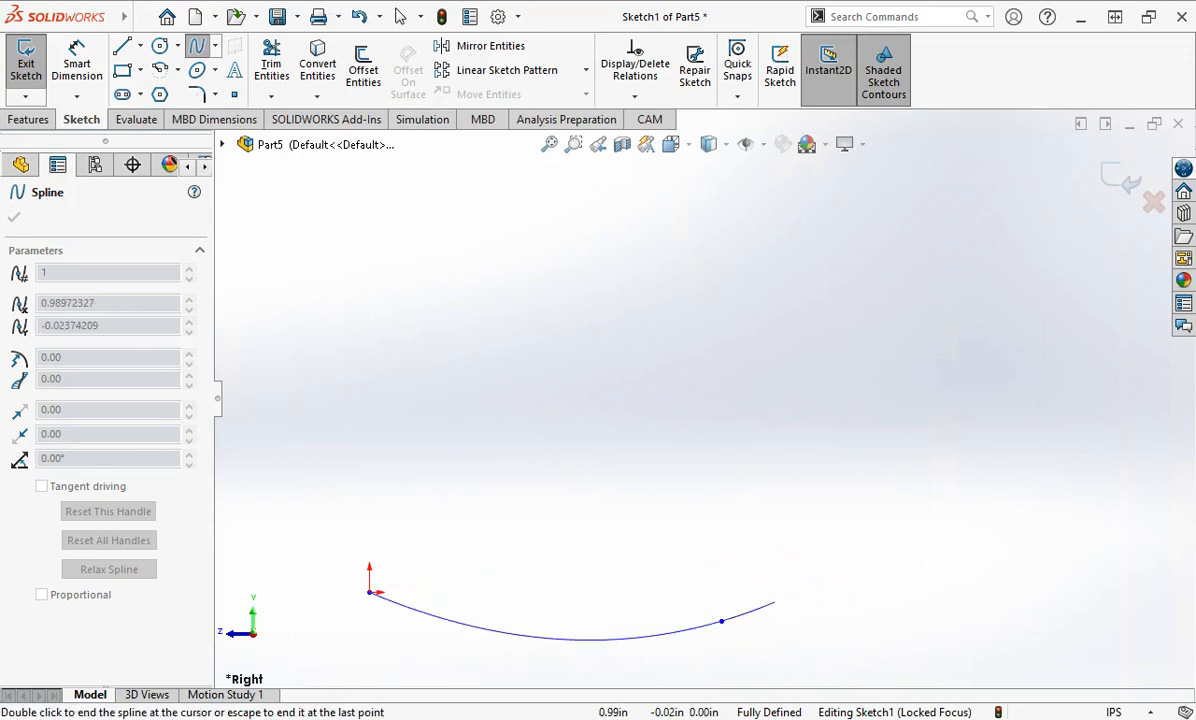
{"action": "left_click", "coordinate": [842, 505]}
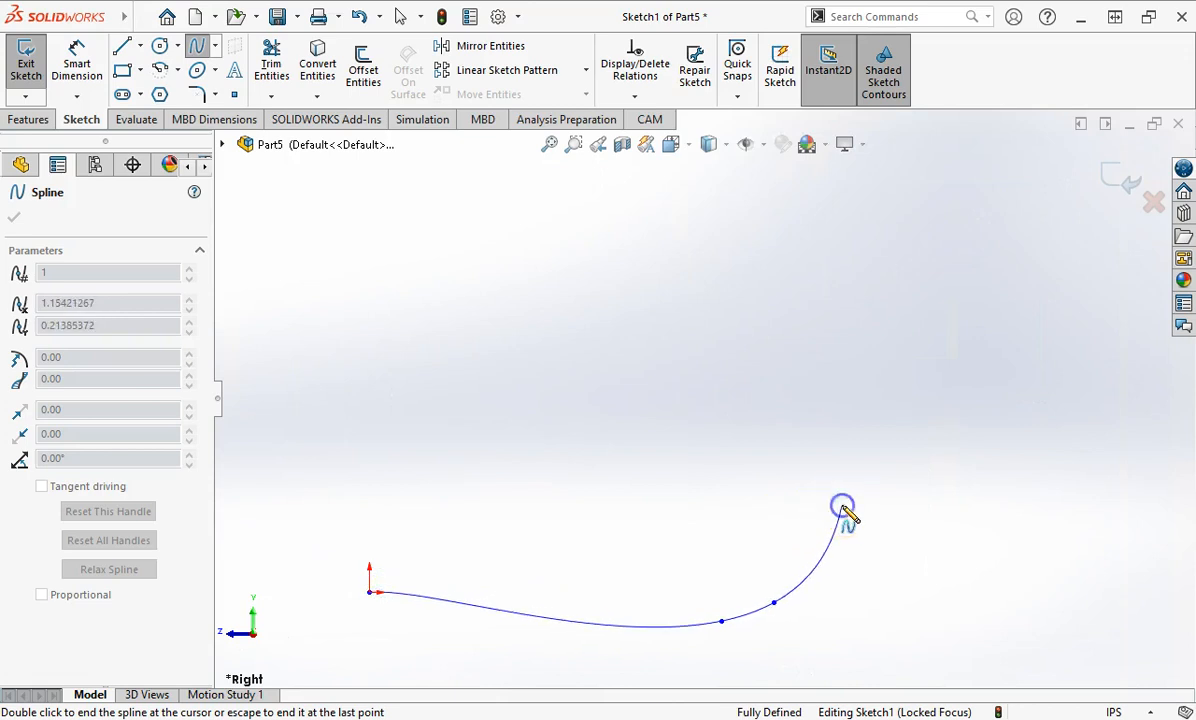
{"action": "left_click", "coordinate": [815, 441]}
Continue the spline over a central hump, curve it around beyond the origin, and close it at the origin.
{"action": "left_click", "coordinate": [732, 441]}
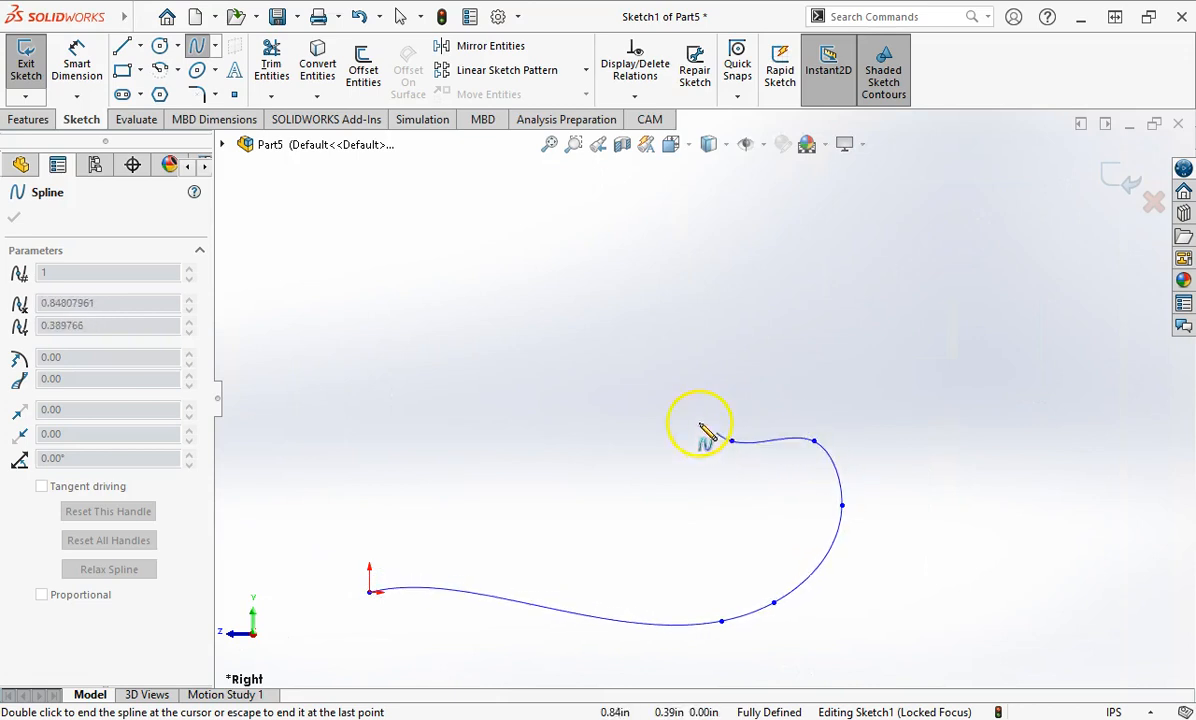
{"action": "left_click", "coordinate": [641, 387]}
{"action": "left_click", "coordinate": [492, 432]}
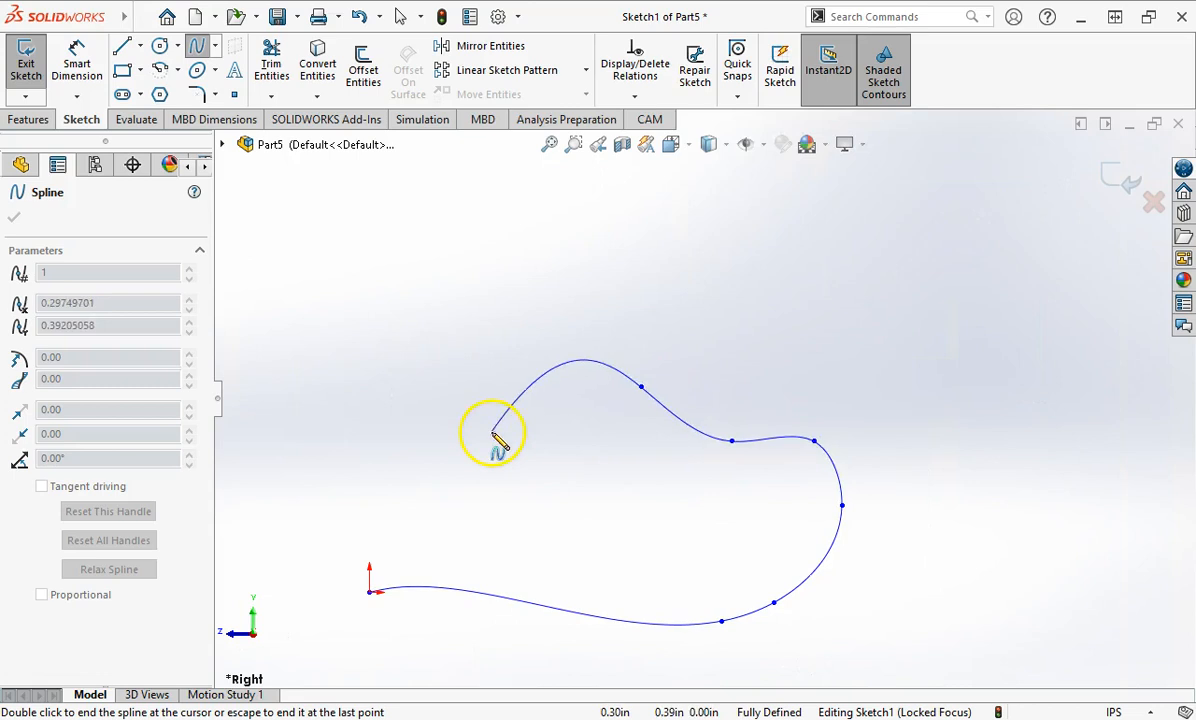
{"action": "left_click", "coordinate": [323, 460]}
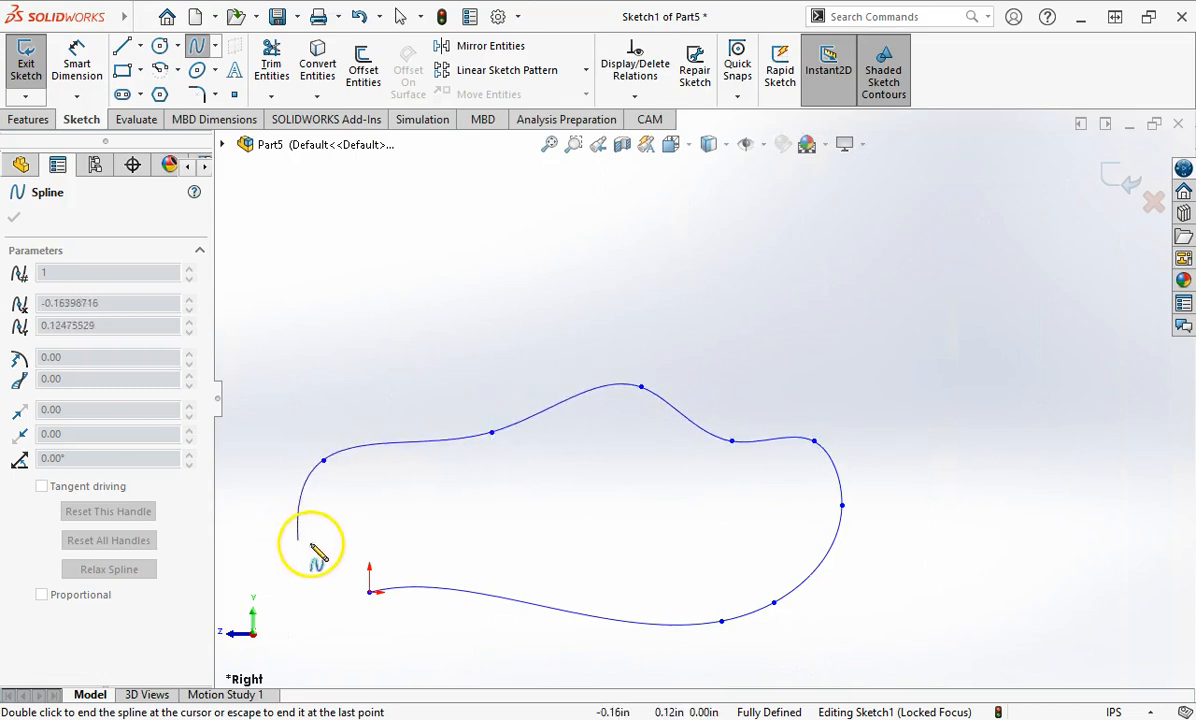
{"action": "left_click", "coordinate": [305, 517]}
{"action": "left_click", "coordinate": [323, 572]}
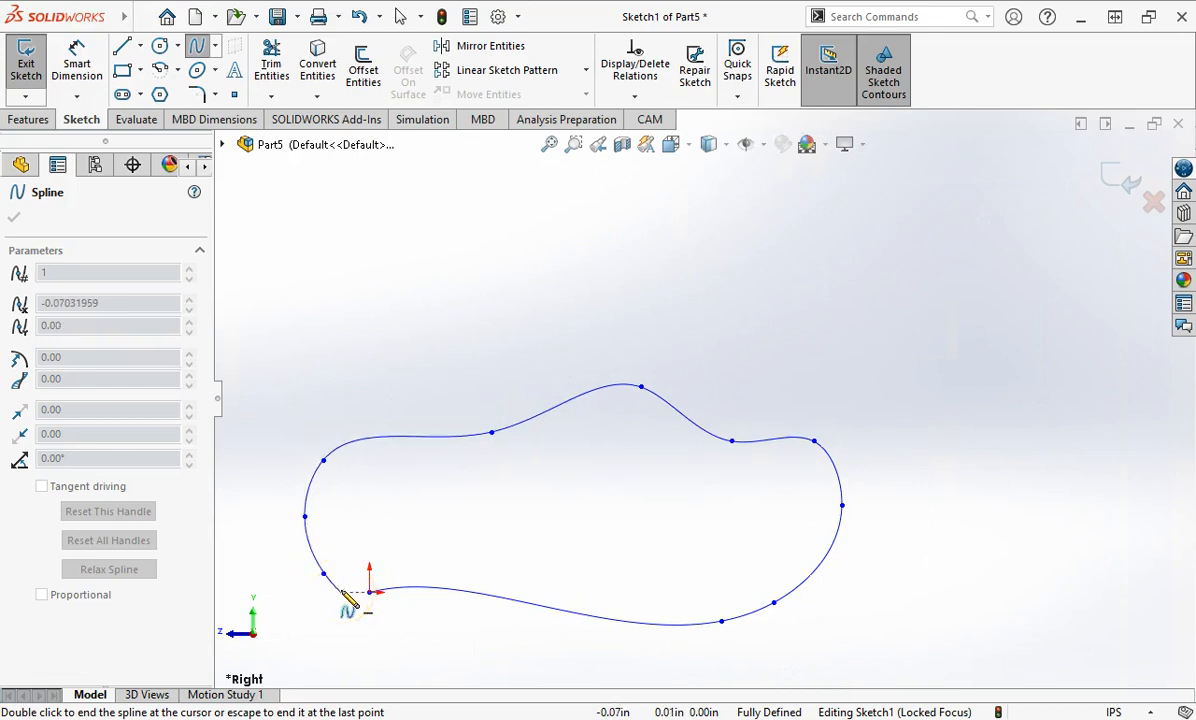
{"action": "left_click", "coordinate": [369, 592]}
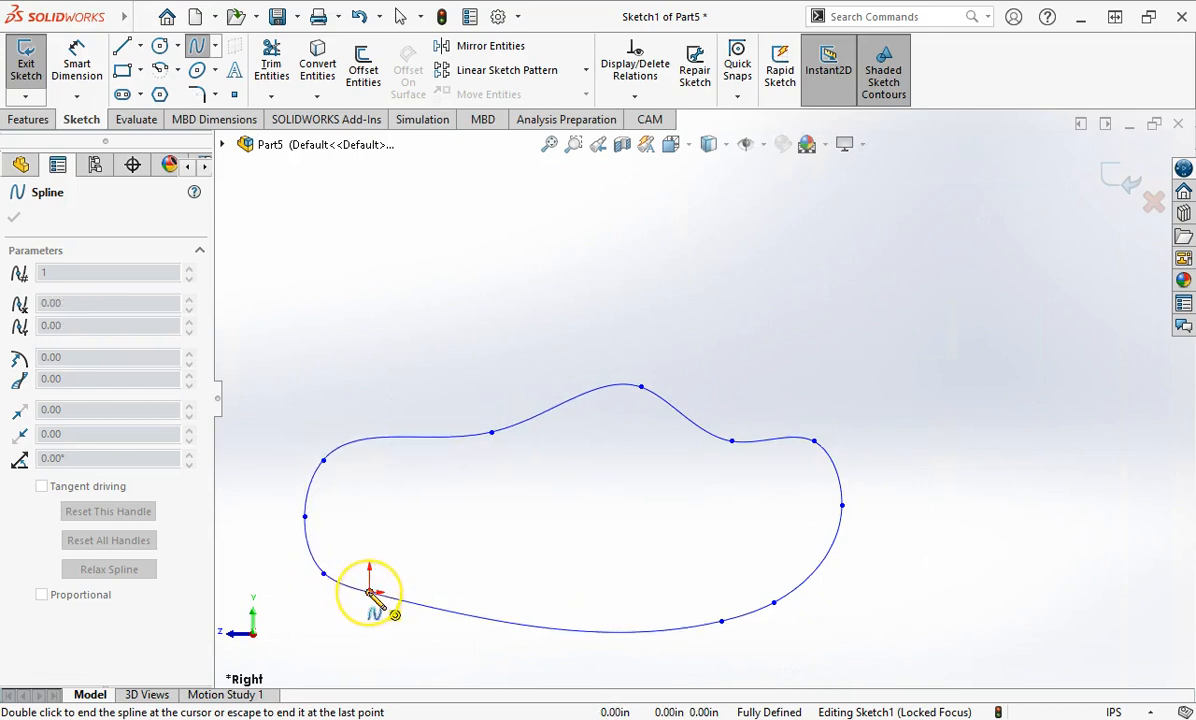
{"action": "left_click", "coordinate": [369, 592]}
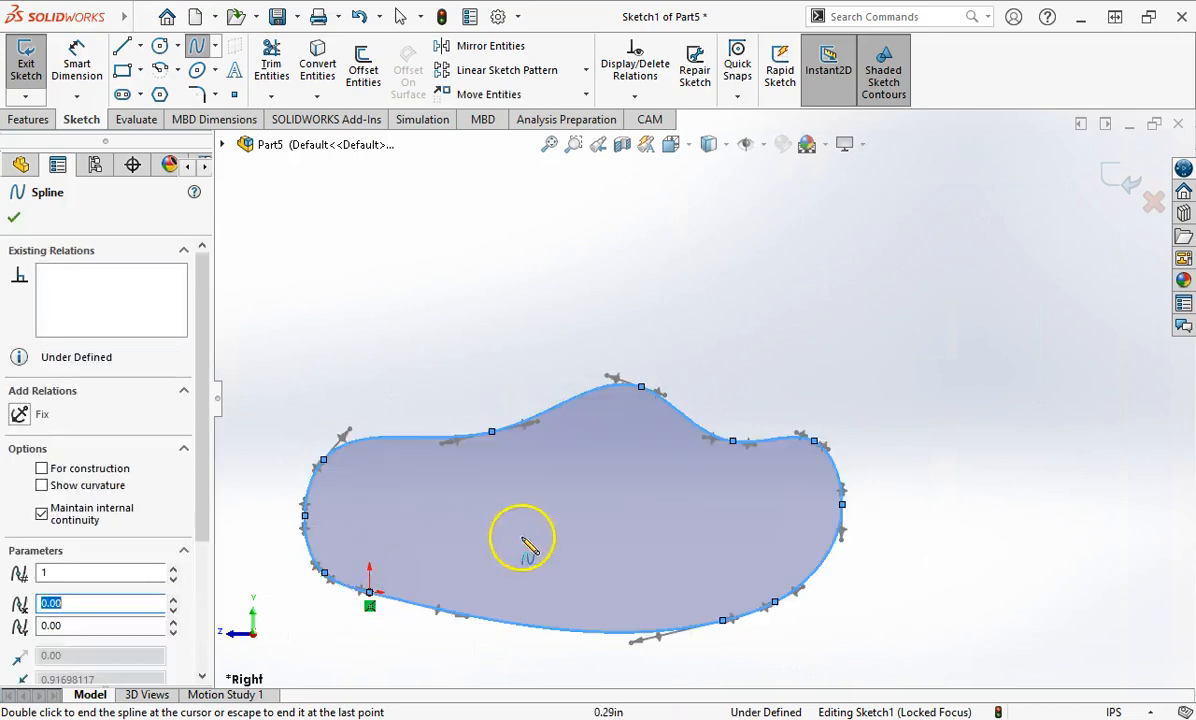
{"action": "key", "text": "Escape"}
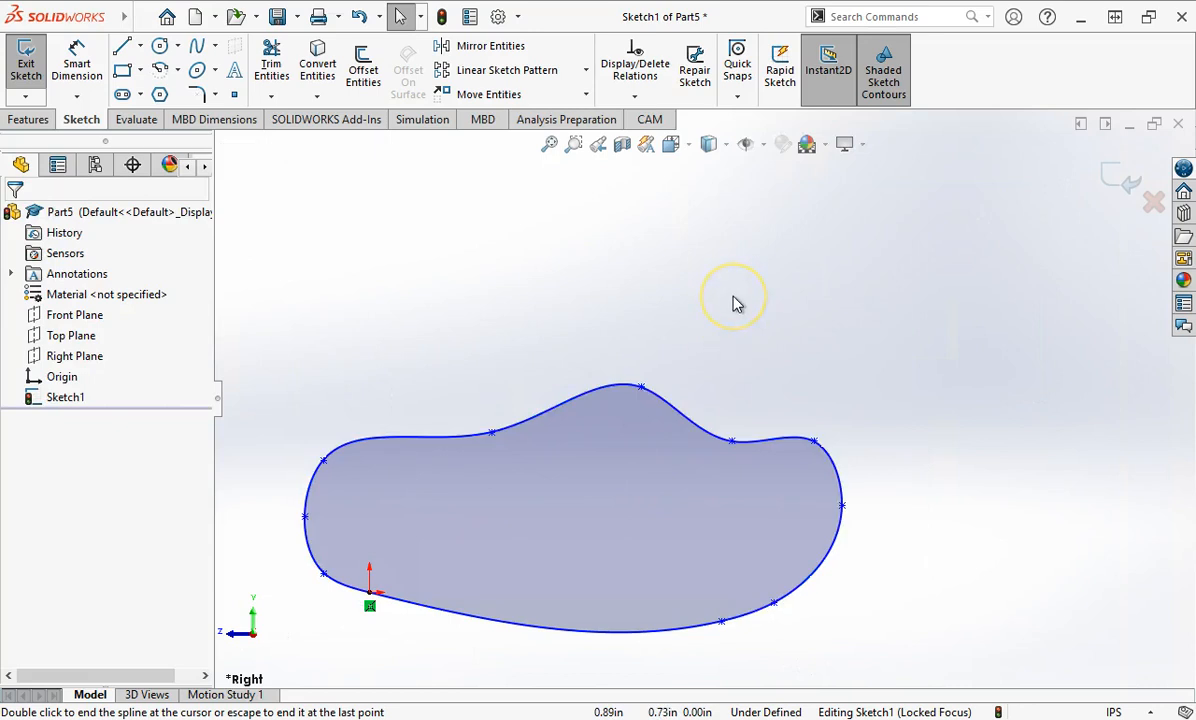